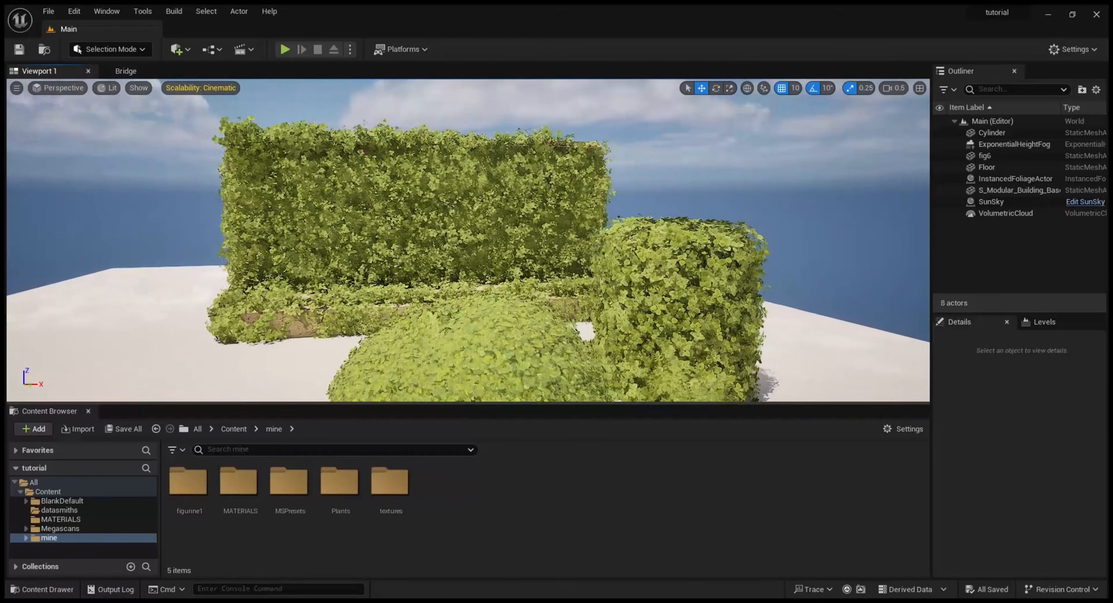
Step: Examine the finished foliage-covered wall, column and mound in the example scene from several viewpoints
key("w")
right_click_drag(469, 240, 504, 270)
scroll(468, 240, "up", 1)
key("s")
key("a")
key("w")
key("d")
key("w")
key("s")
key("w")
key("d")
key("d")
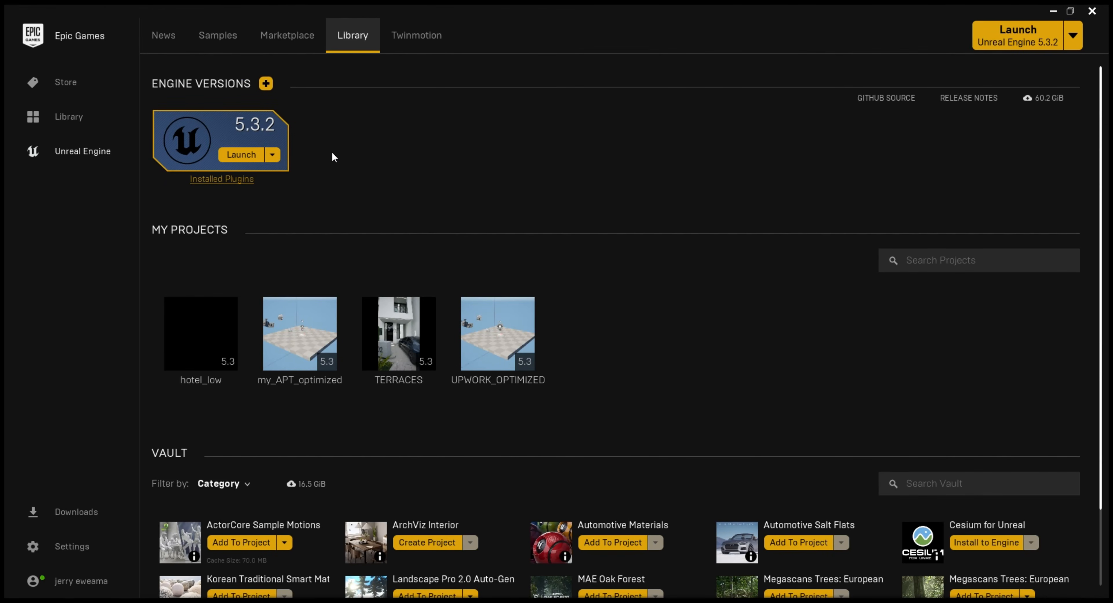
Step: Launch Unreal Engine 5.3.2 and create a project from the Blank Architecture template, named Tutoriall
left_click(242, 154)
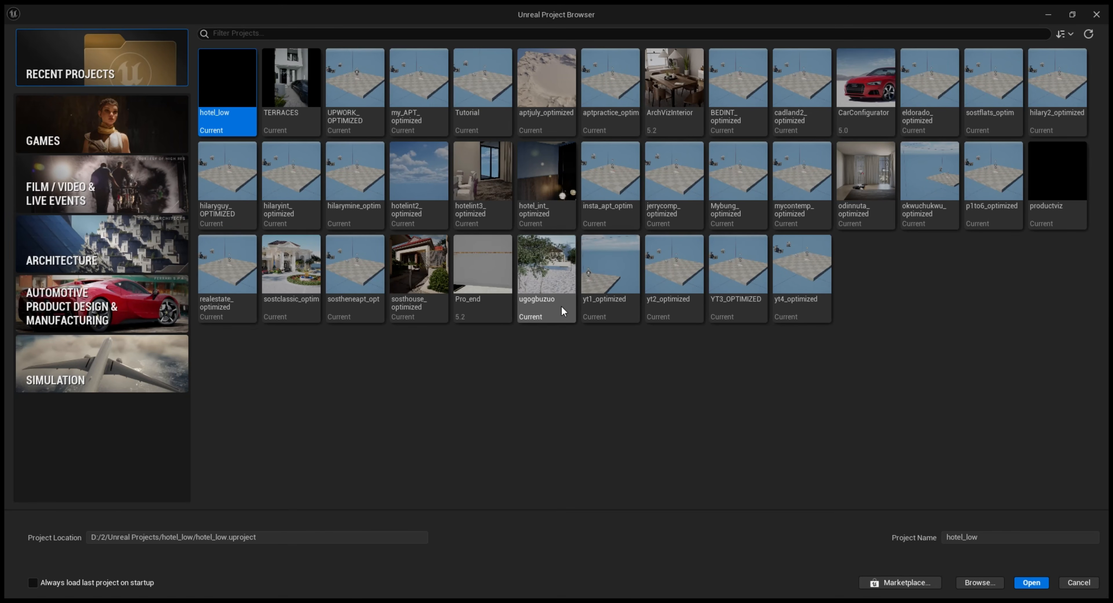
left_click(85, 127)
left_click(75, 186)
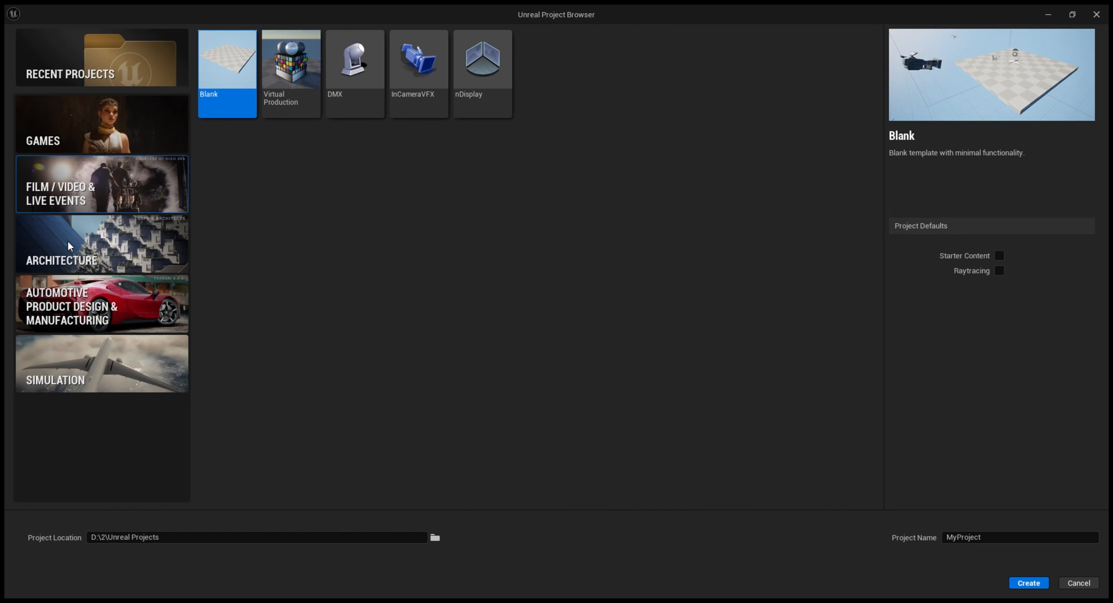
left_click(67, 246)
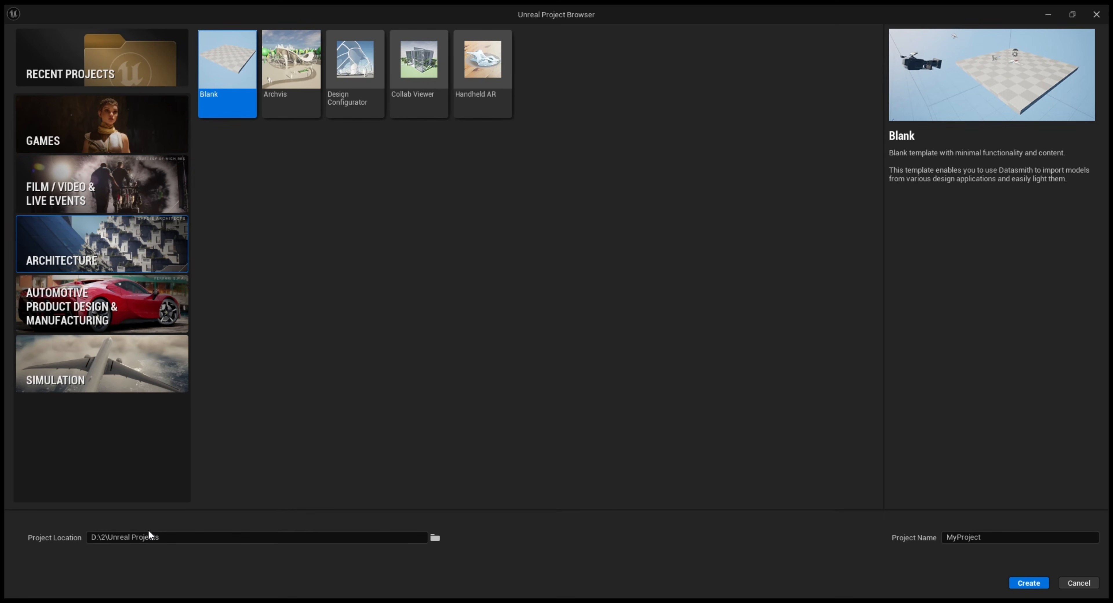
left_click(986, 542)
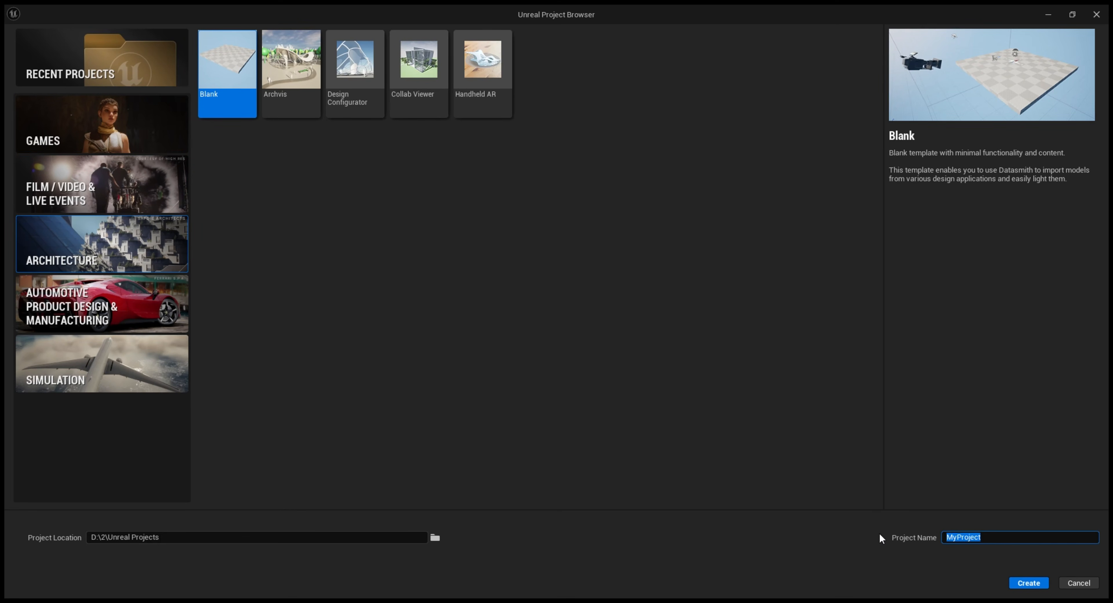
type("Tutorial")
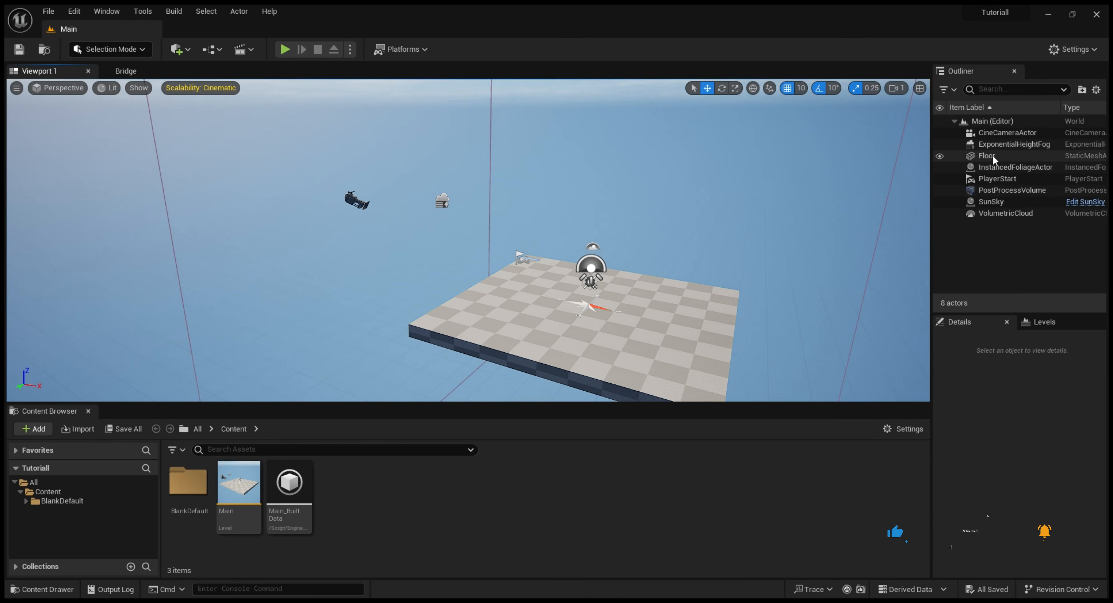
Step: Delete the InstancedFoliageActor, PlayerStart and CineCameraActor from the level
left_click(999, 167)
left_click(1010, 178, "ctrl")
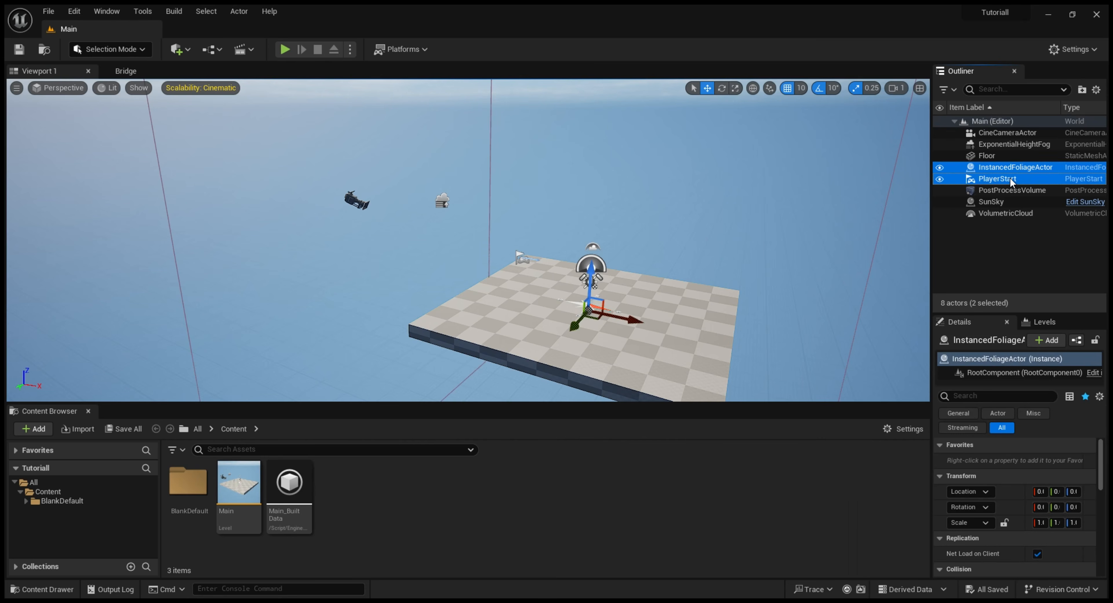
left_click(985, 134, "ctrl")
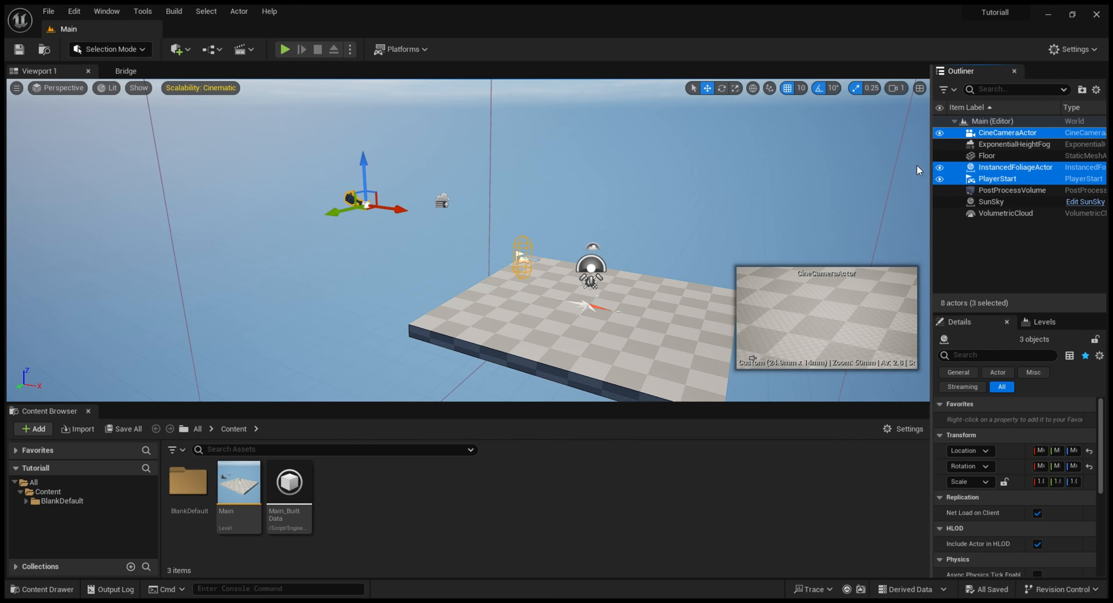
key("Delete")
Step: Move the SunSky and VolumetricCloud actors together along the negative X direction, clear of the floor
left_click(596, 291)
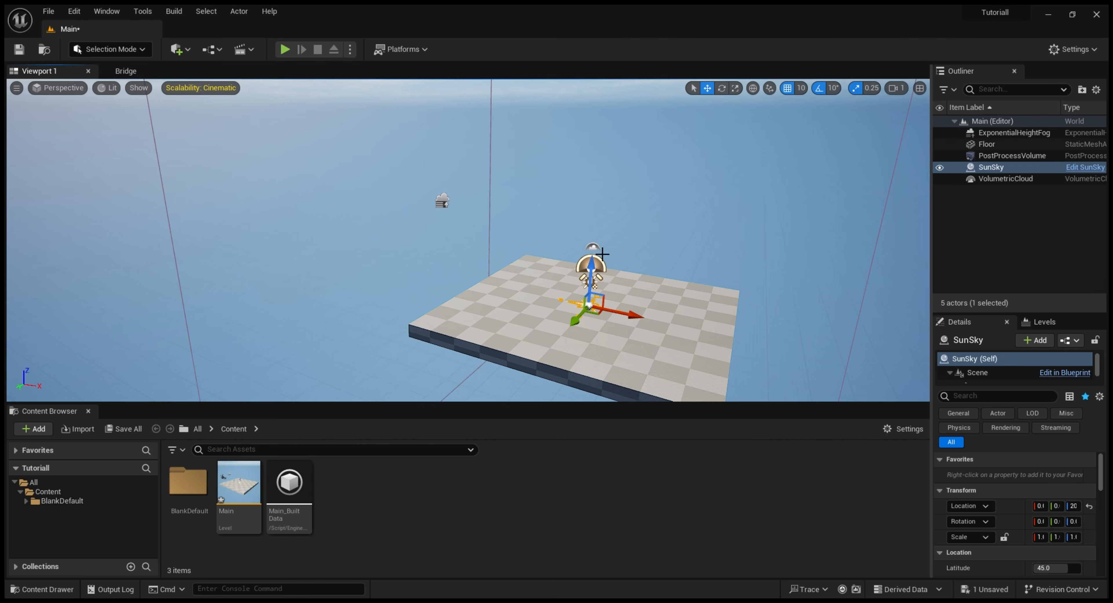
left_click(596, 249, "ctrl")
scroll(603, 294, "up", 2)
left_click_drag(656, 254, 463, 225)
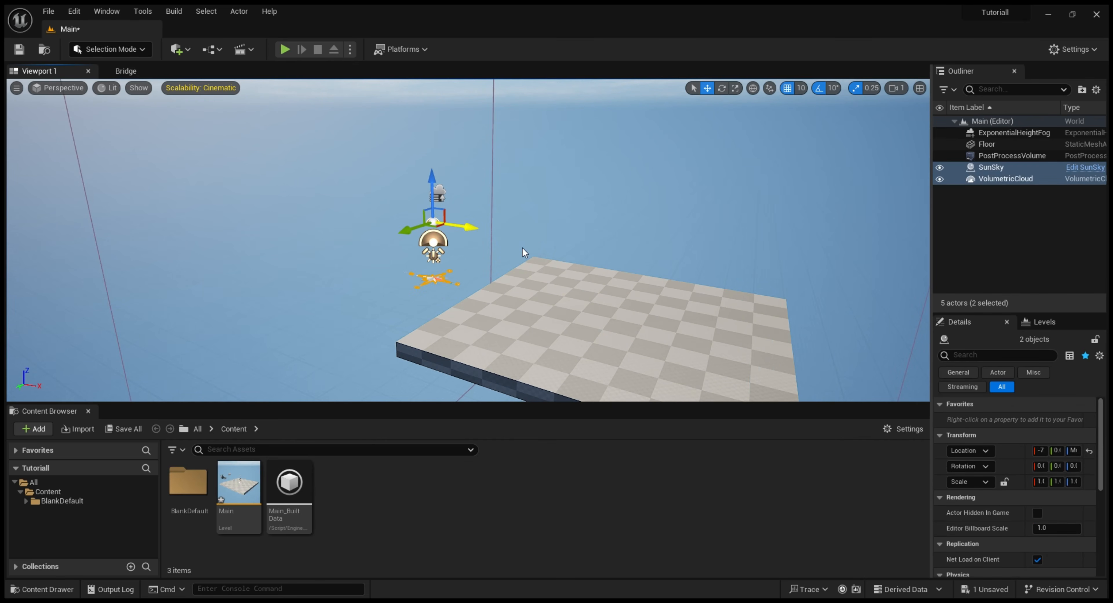
left_click(522, 247)
mouse_move(522, 247)
right_mouse_down()
mouse_move(544, 293)
mouse_move(534, 350)
mouse_move(550, 260)
mouse_move(541, 243)
right_mouse_up()
key("s")
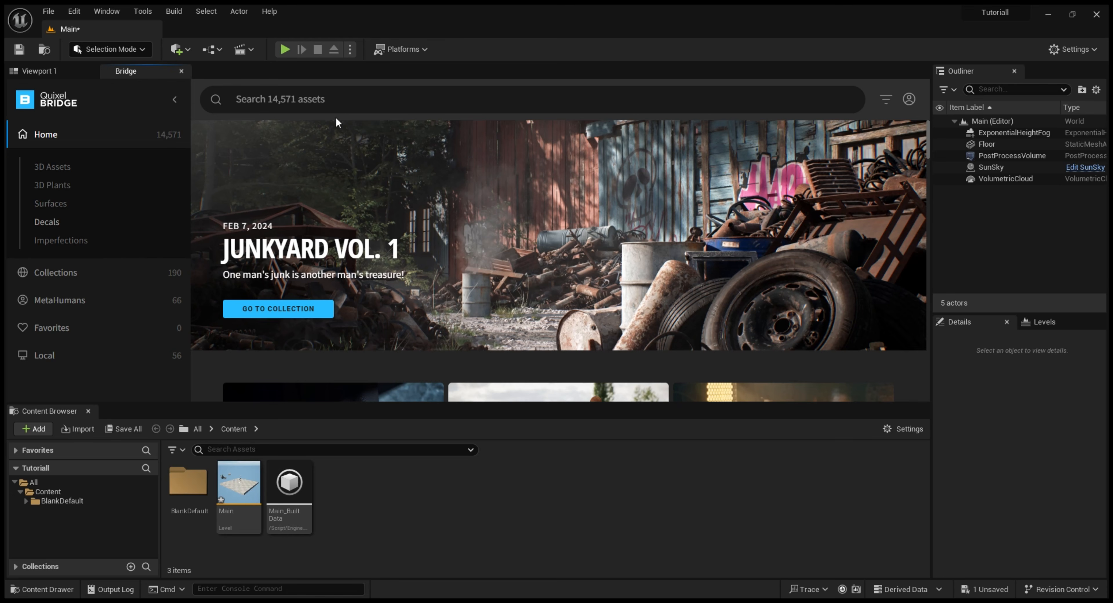
Step: Search the full Quixel Bridge library for "Wall"
left_click(302, 100)
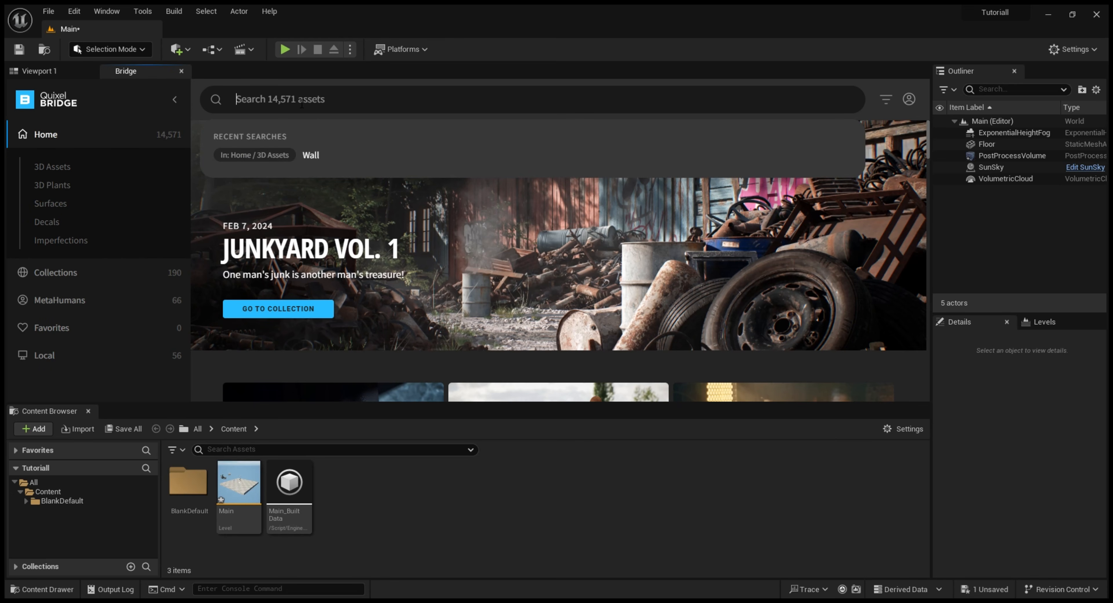
type("e")
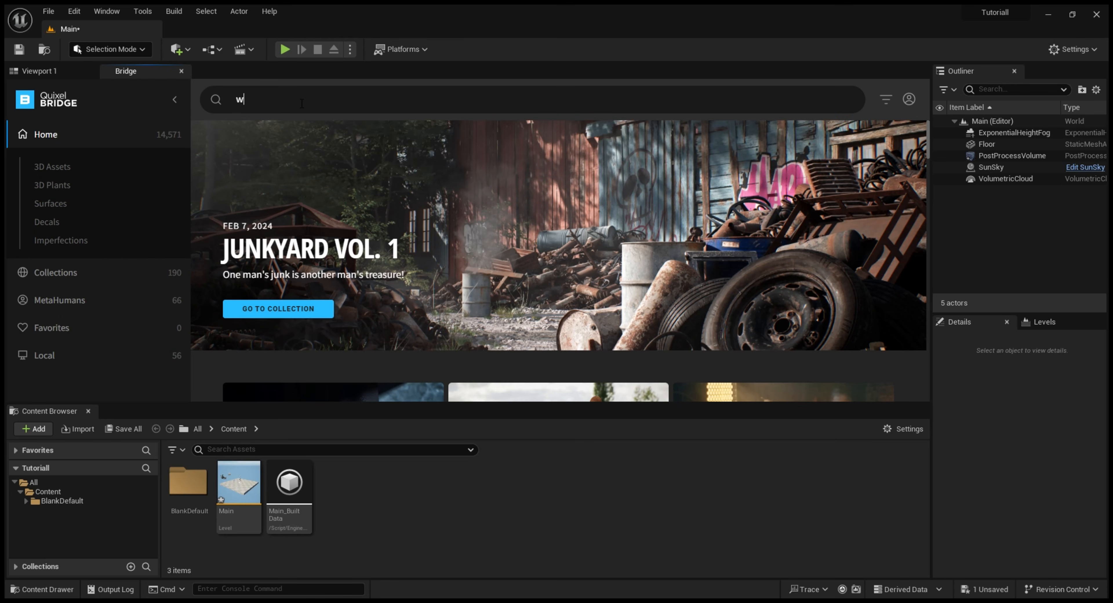
key("Return")
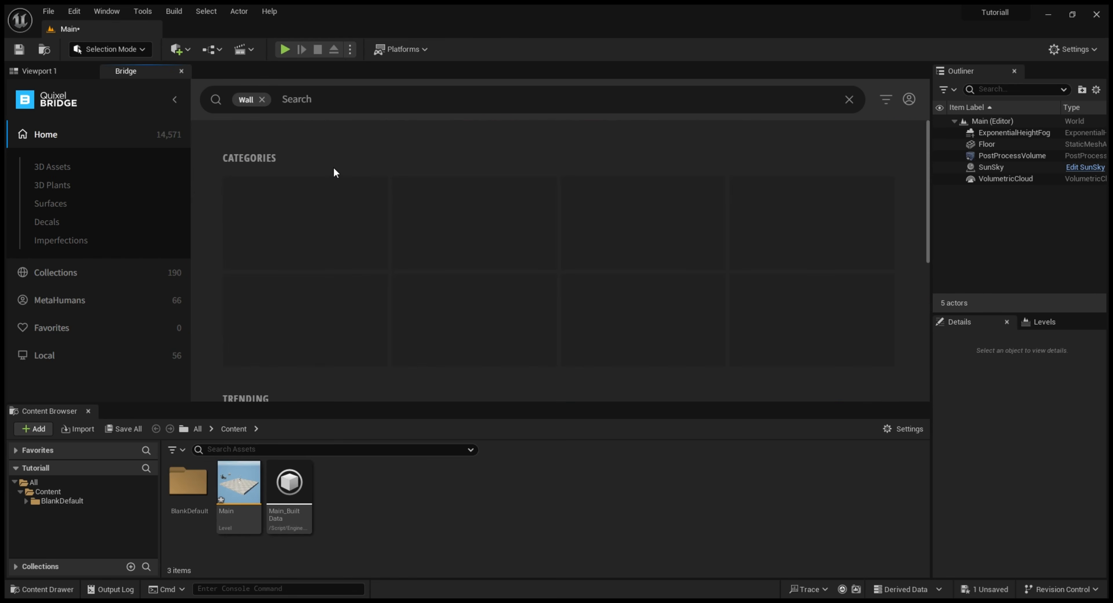
Step: Open the details of the Modular Building Base Wall Kit among the locally downloaded Megascans assets
left_click(59, 355)
scroll(715, 341, "down", 3)
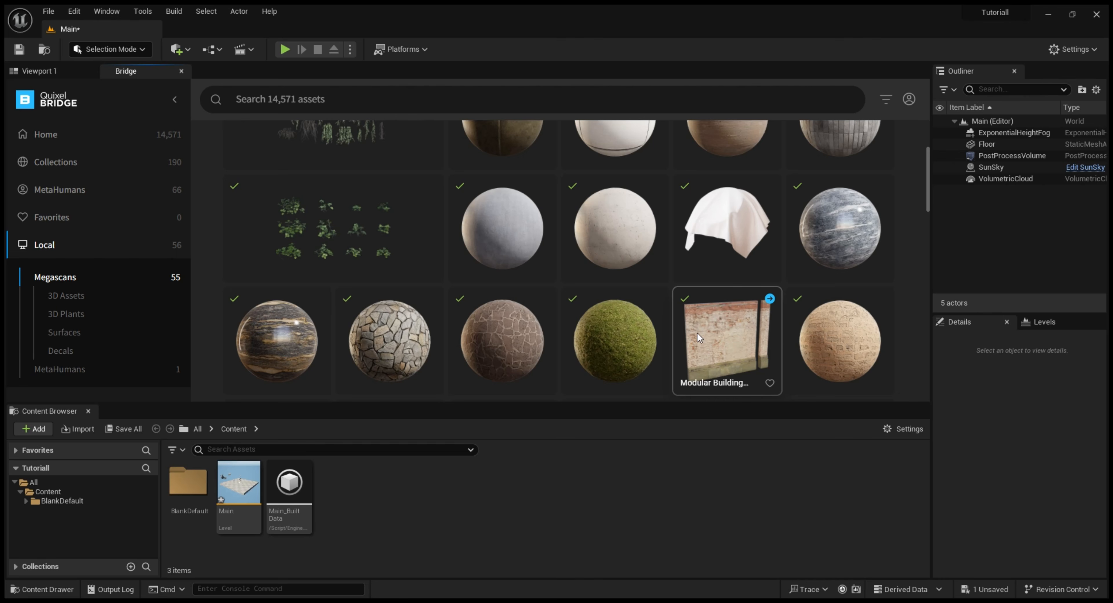
left_click(732, 339)
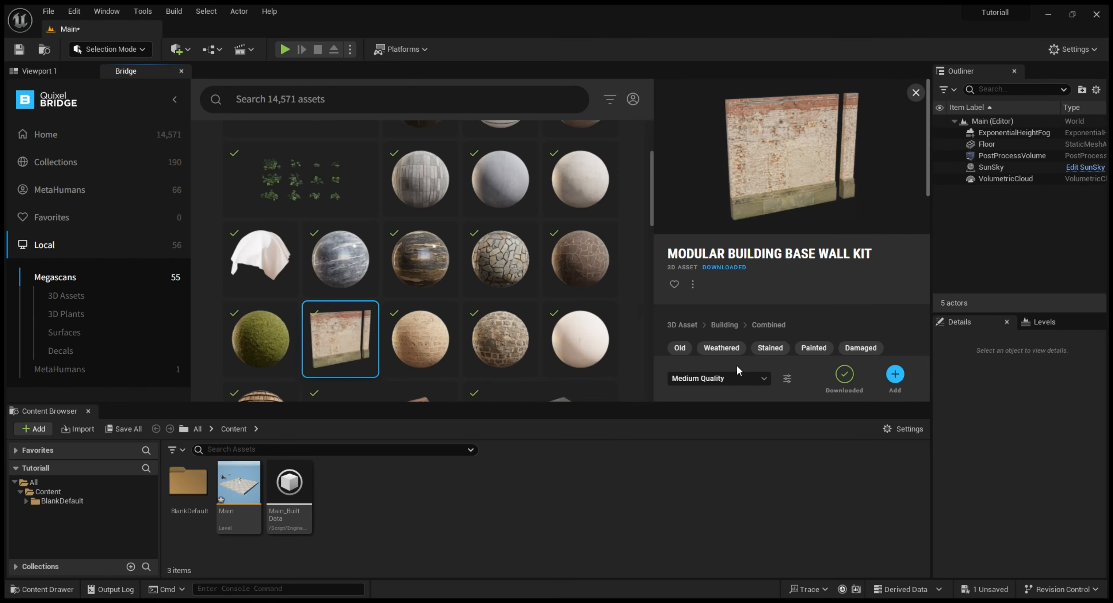
Step: Try the High Quality, Nanite and Low Quality options for the Modular Building Base Wall Kit
left_click(755, 380)
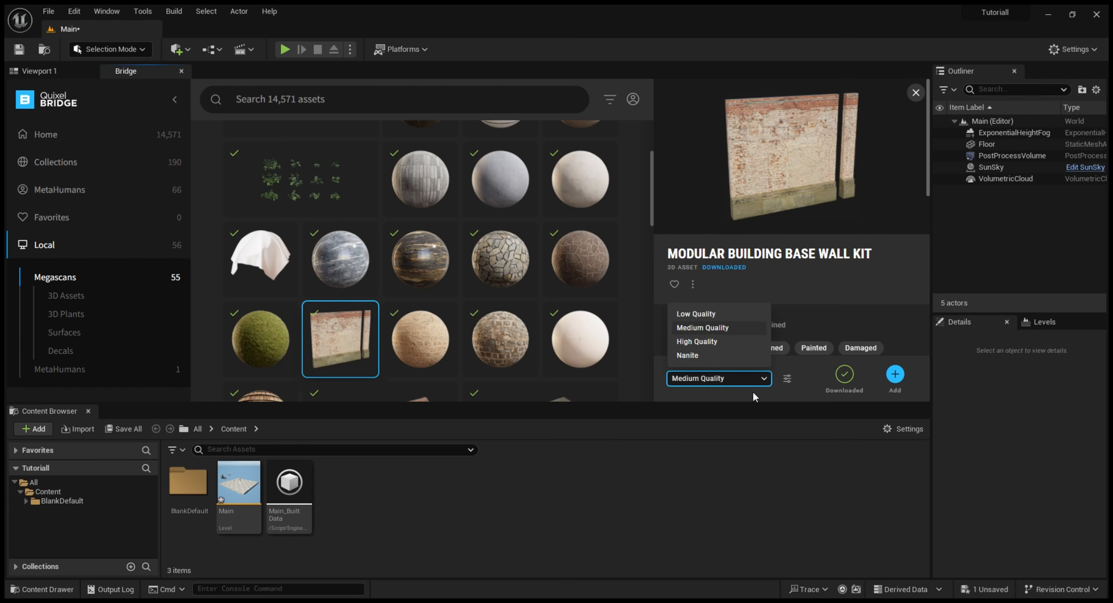
left_click(704, 342)
left_click(742, 379)
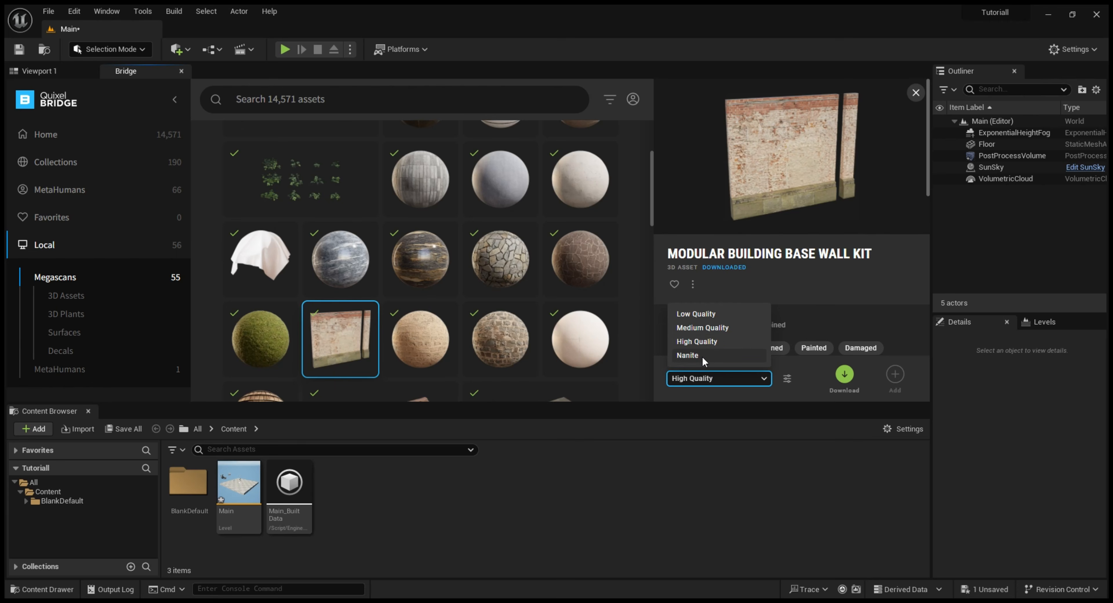
left_click(703, 355)
left_click(718, 378)
left_click(706, 313)
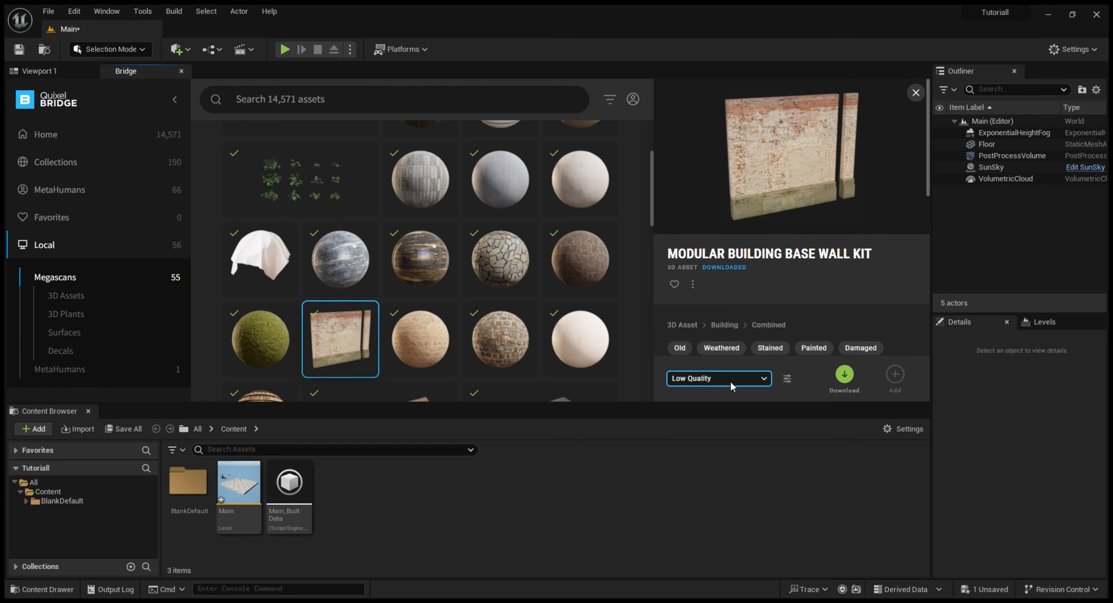
Step: Set the Modular Building Base Wall Kit to Medium Quality and add it to the project
left_click(731, 385)
left_click(717, 327)
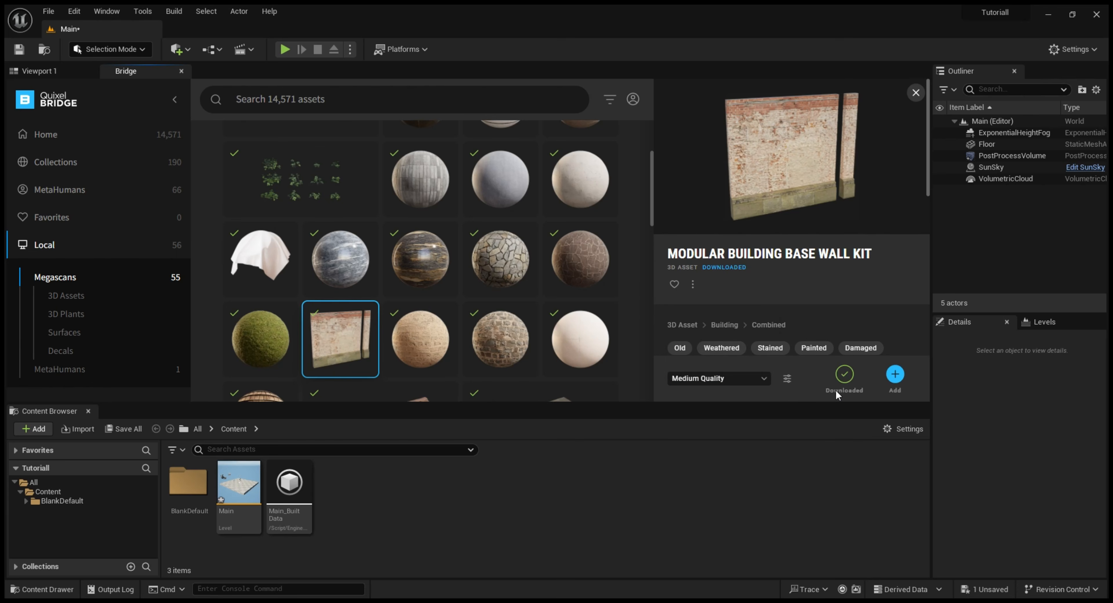
left_click(893, 375)
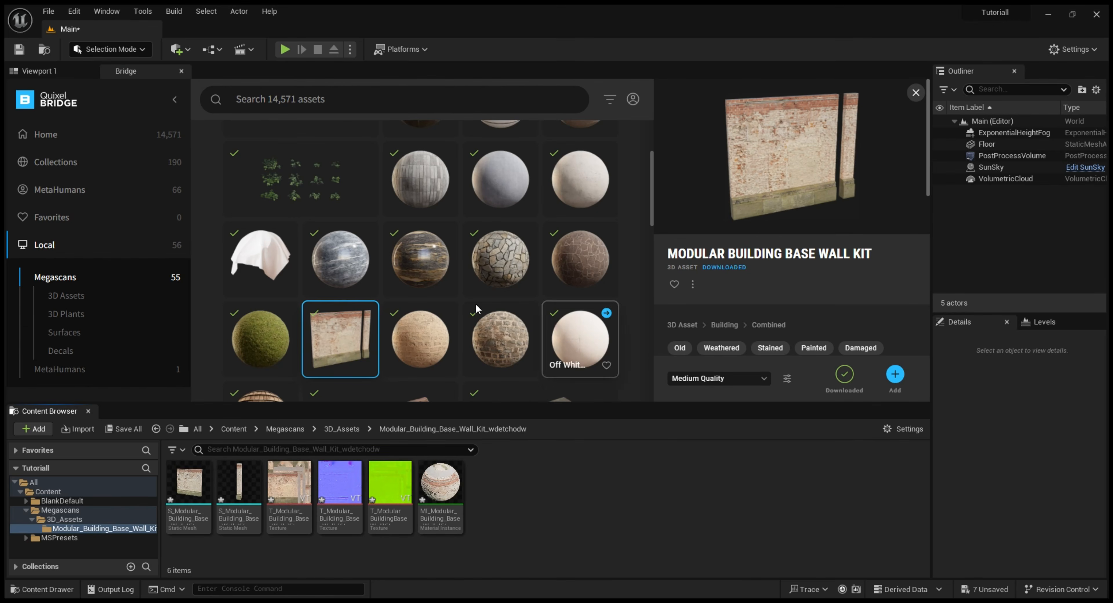
Step: Search for "yellow archangel" among the local Bridge assets and in the full Bridge library
scroll(477, 309, "up", 3)
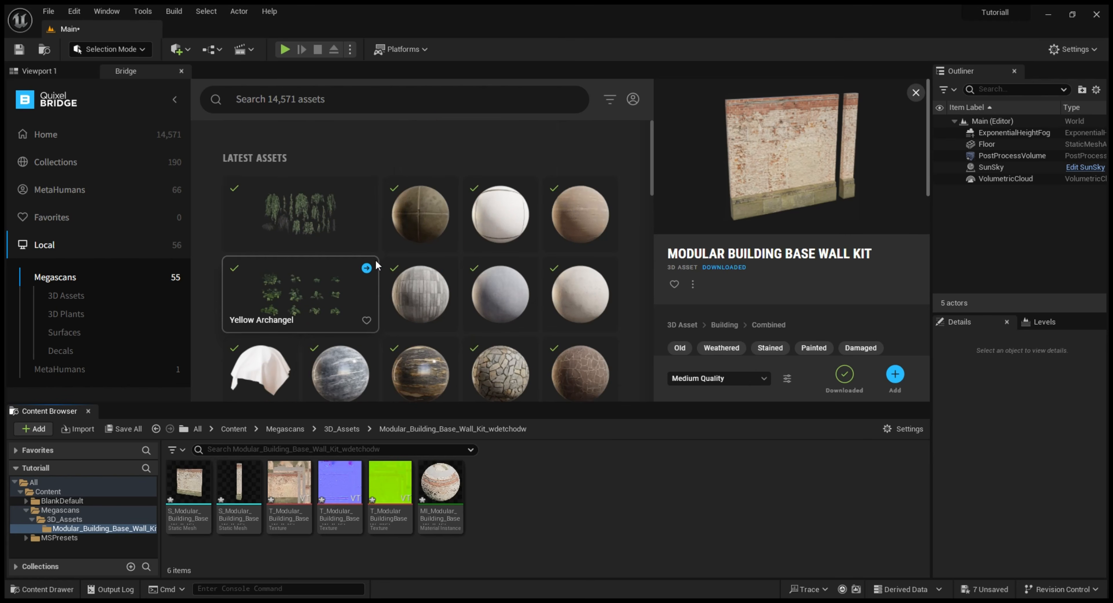
left_click(326, 102)
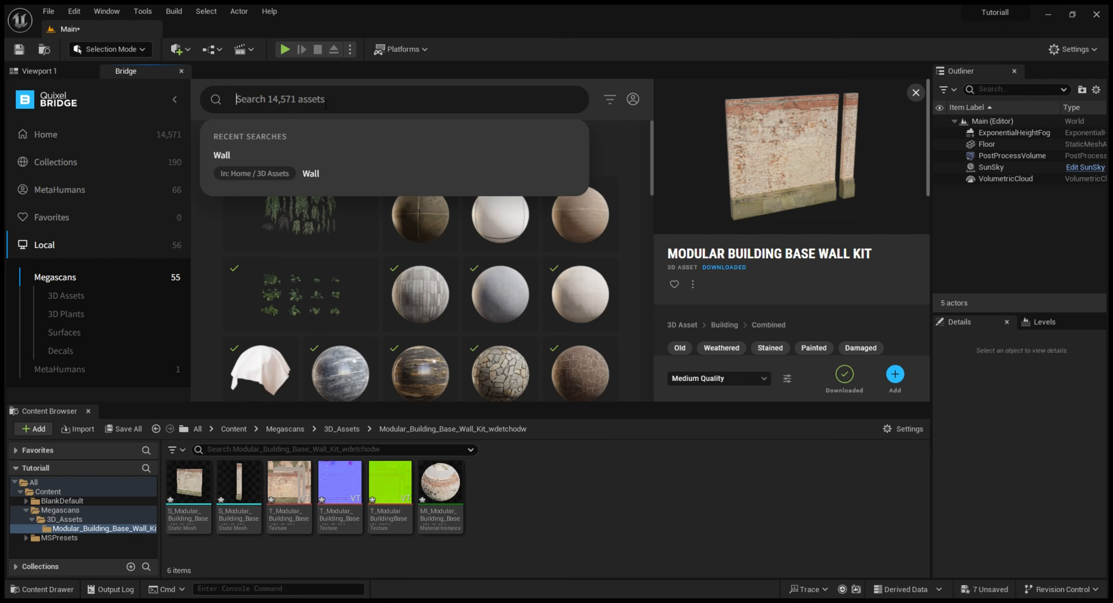
type("ye")
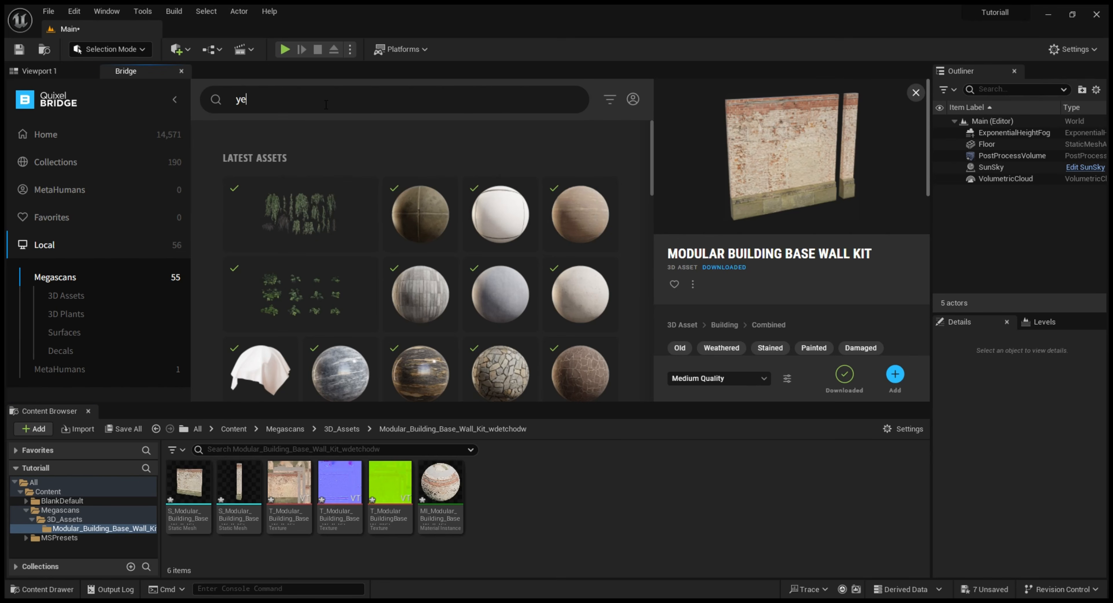
type("llow archangel")
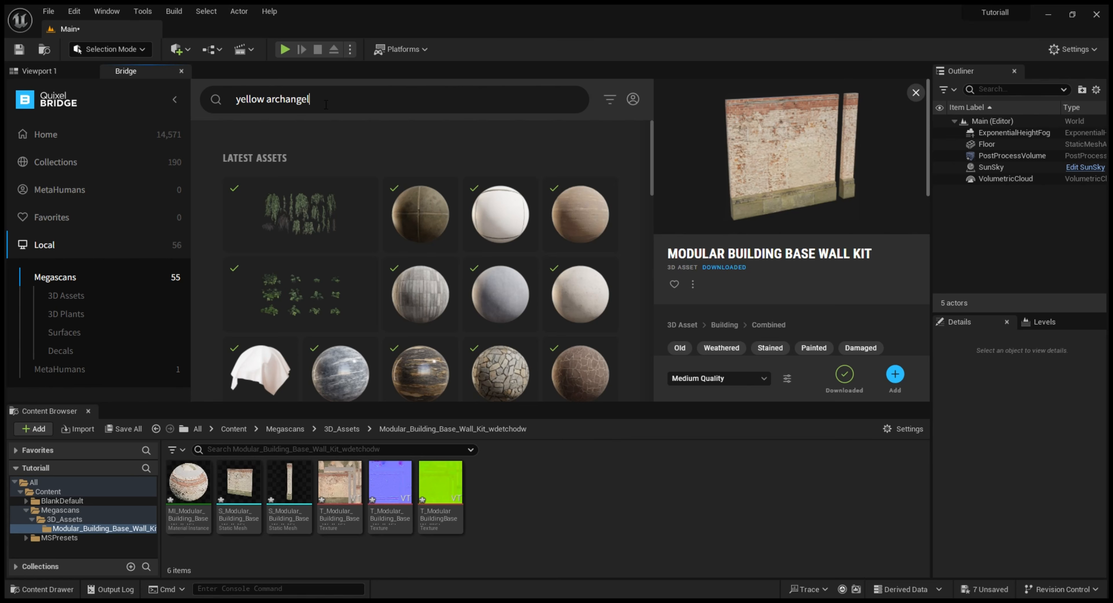
key("Return")
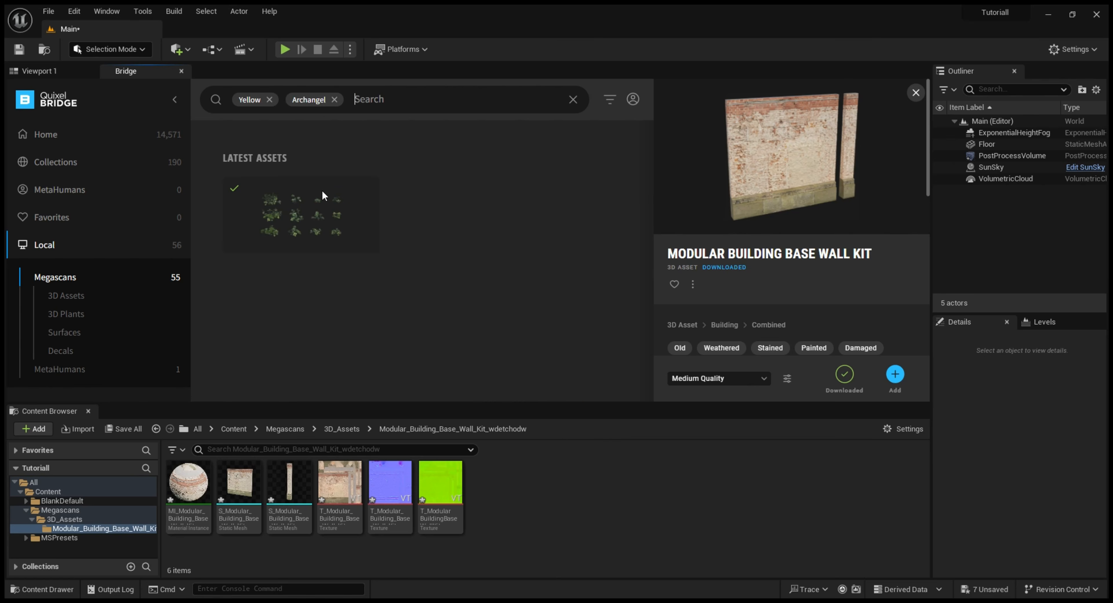
left_click(76, 135)
left_click(318, 100)
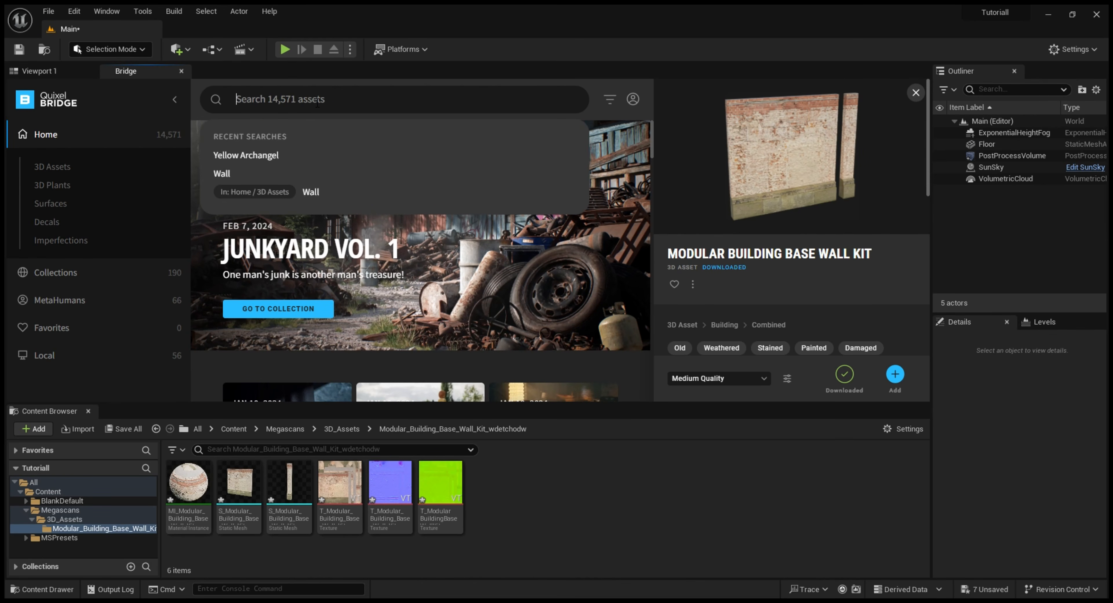
left_click(290, 155)
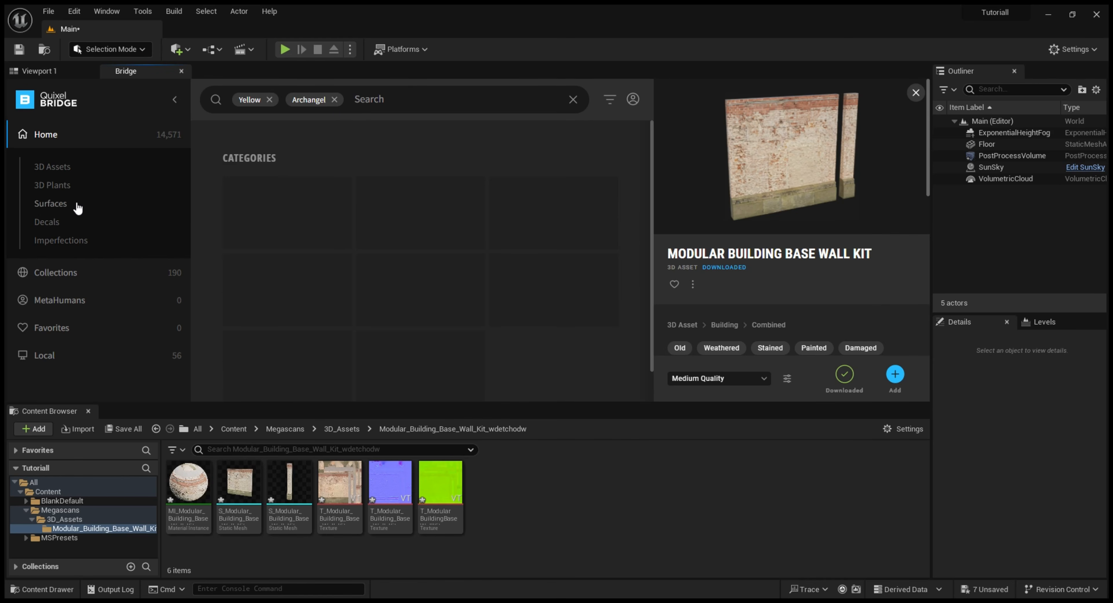
Step: Set the locally downloaded Yellow Archangel plant to High Quality and add it to the project
left_click(84, 356)
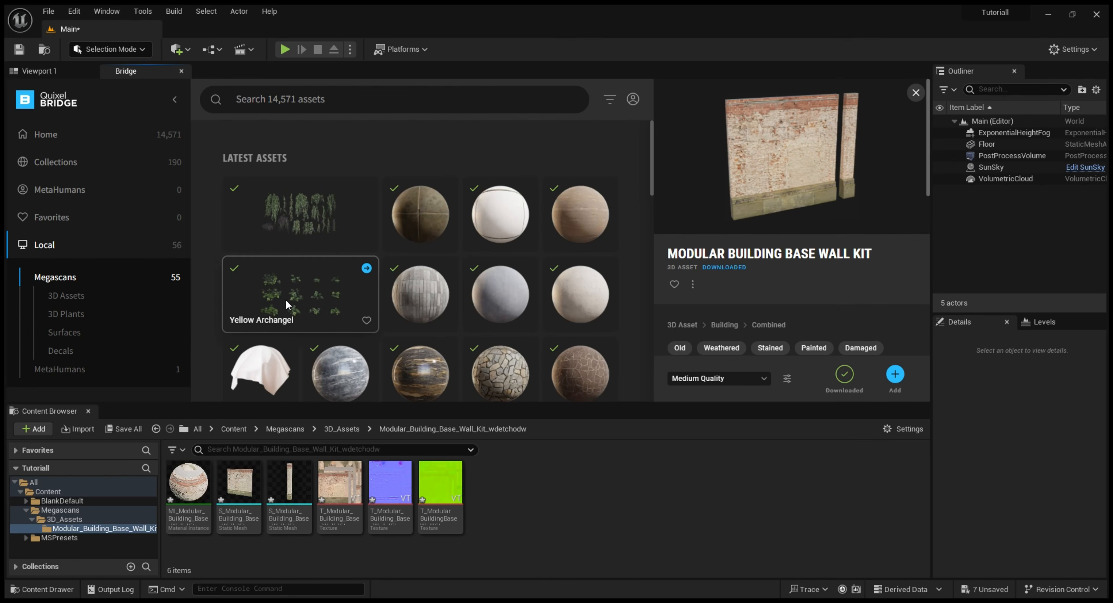
left_click(311, 305)
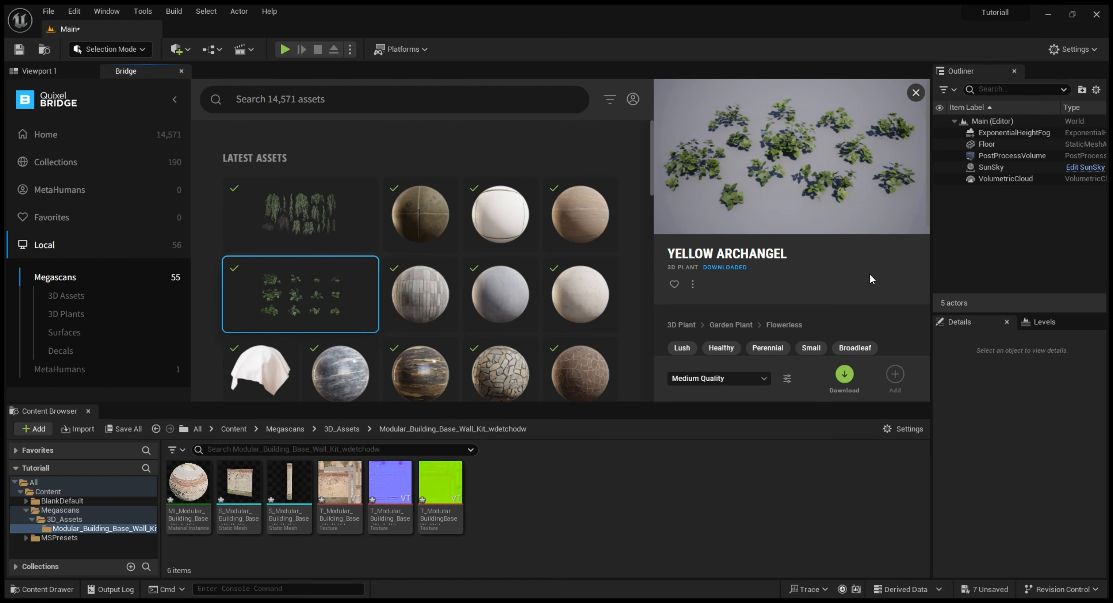
left_click(755, 382)
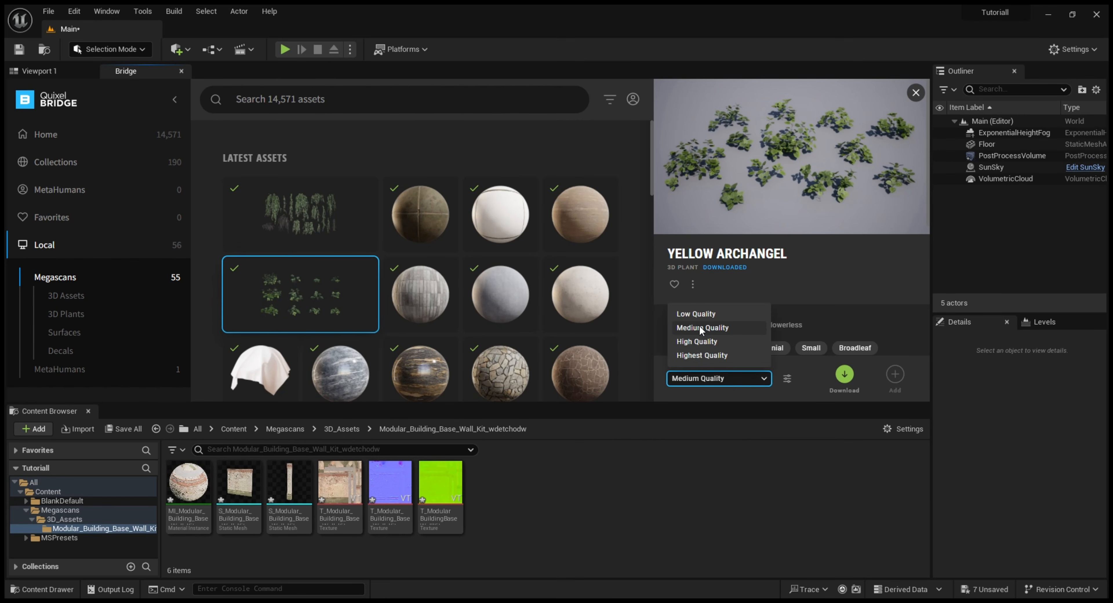
left_click(720, 335)
left_click(735, 382)
left_click(702, 341)
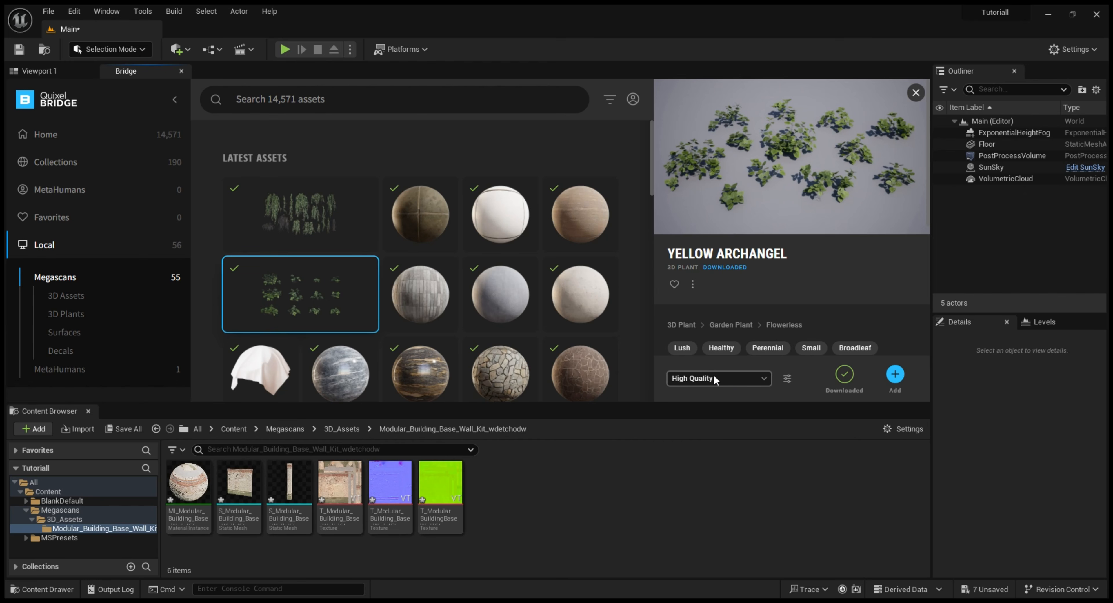
left_click(901, 378)
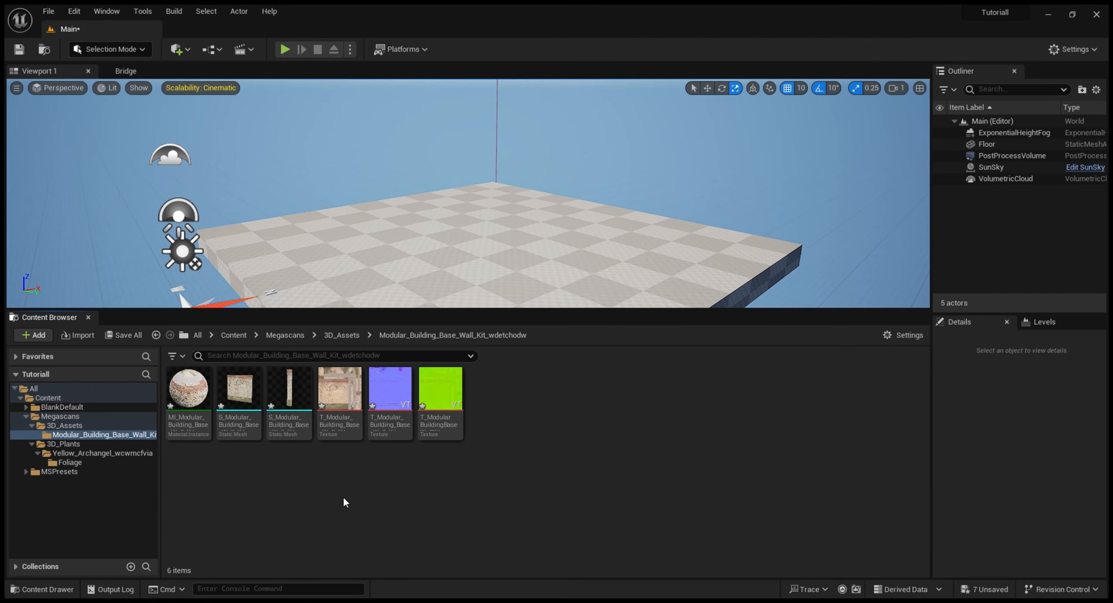
Step: Place the wide wall static mesh from the Modular Building Base Wall Kit on the checkered floor
right_click_drag(600, 230, 520, 152)
left_click_drag(239, 389, 553, 261)
right_click_drag(553, 262, 537, 258)
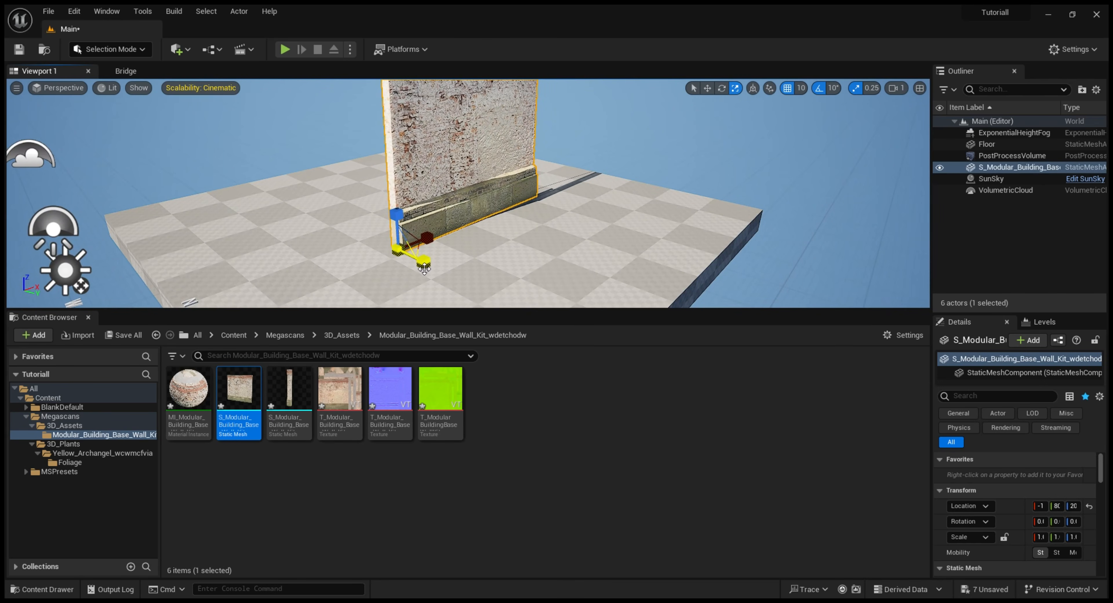
Step: Scale the wall up along Y to make it thicker and down along Z to make it shorter
left_click_drag(425, 269, 457, 283)
right_click_drag(463, 244, 428, 268)
key("s")
mouse_move(492, 233)
left_mouse_down()
mouse_move(493, 259)
mouse_move(493, 249)
left_mouse_up()
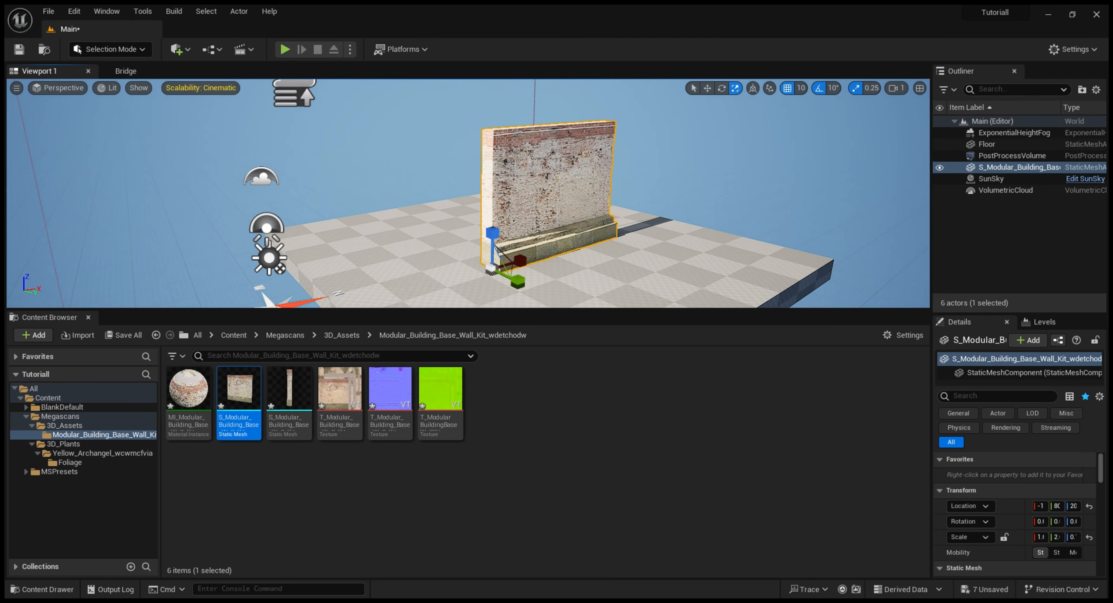
Step: Adjust the wall's scale slightly along Y, check it from several angles and clear the selection
scroll(480, 216, "up", 5)
left_click_drag(544, 271, 549, 275)
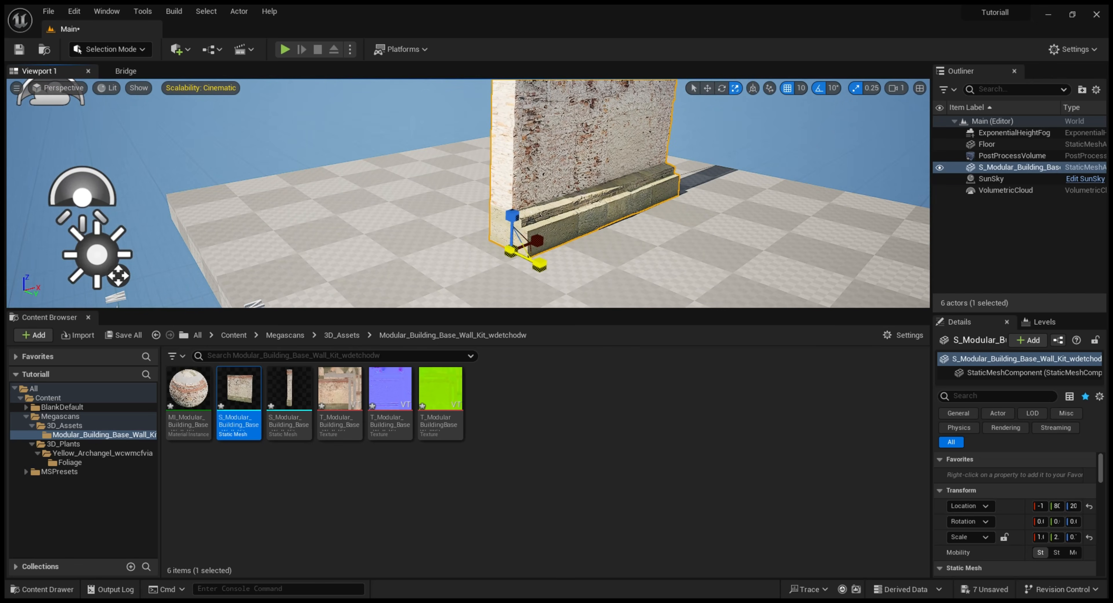
right_click_drag(663, 224, 709, 216)
scroll(664, 224, "down", 5)
scroll(663, 225, "up", 3)
scroll(619, 221, "up", 4)
scroll(619, 221, "down", 6)
right_click_drag(619, 221, 628, 231)
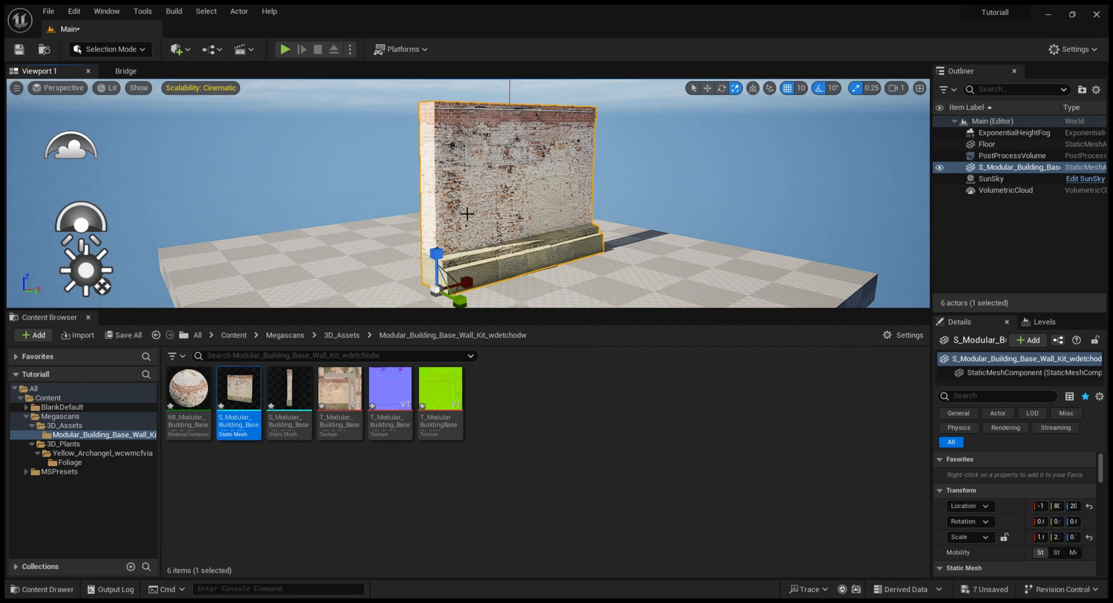
key("Escape")
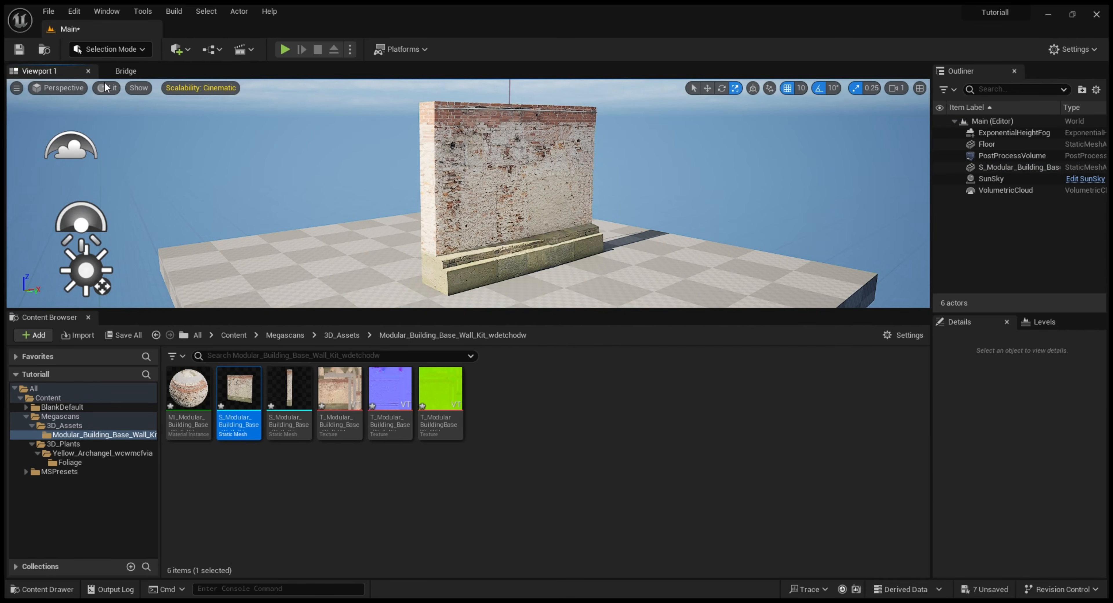
Step: Switch to Foliage Mode and add the first four Yellow Archangel foliage types from the plant's Foliage folder to the foliage palette
key("shift+3")
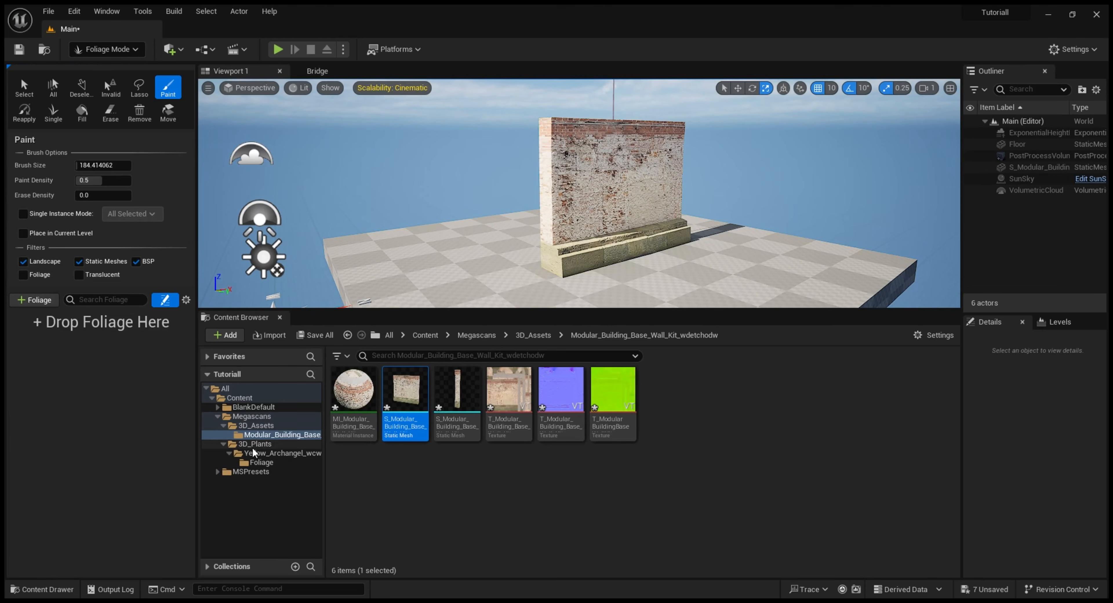
left_click(257, 463)
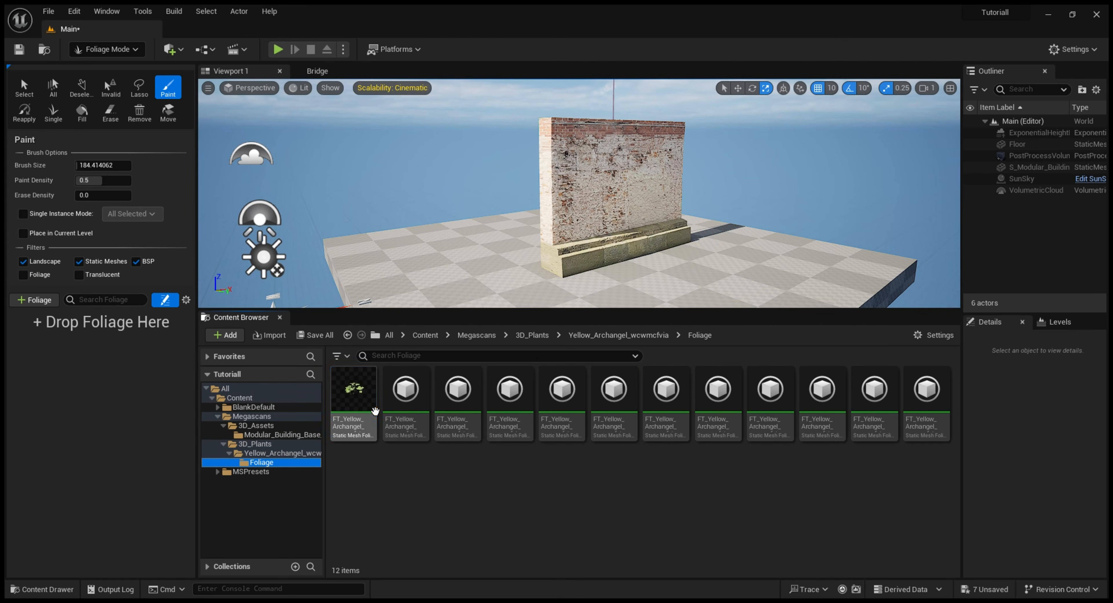
left_click(400, 411)
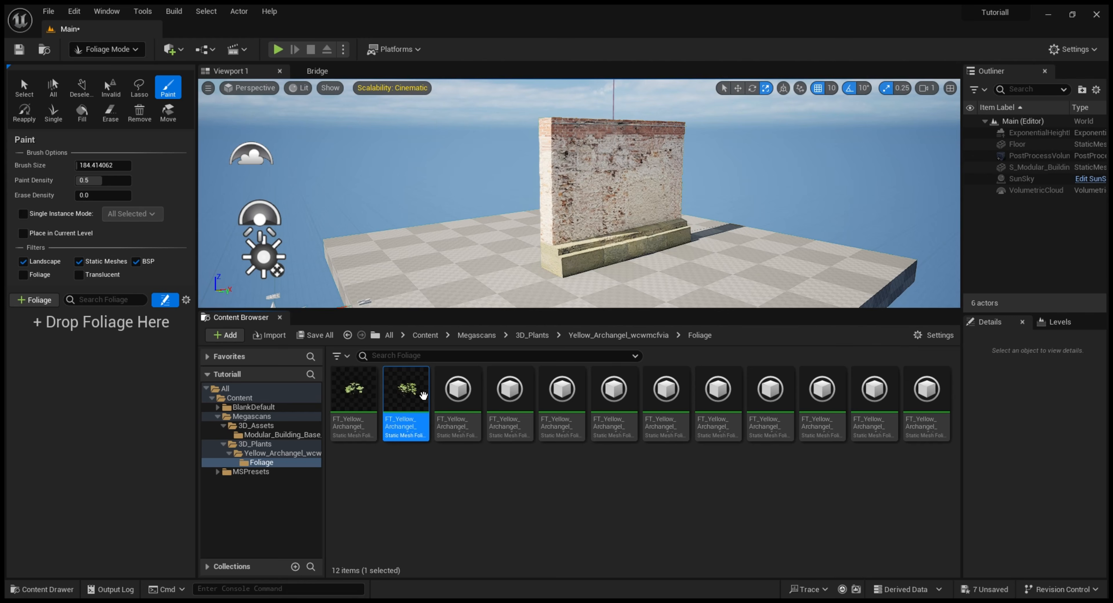
left_click(449, 390)
left_click(353, 391)
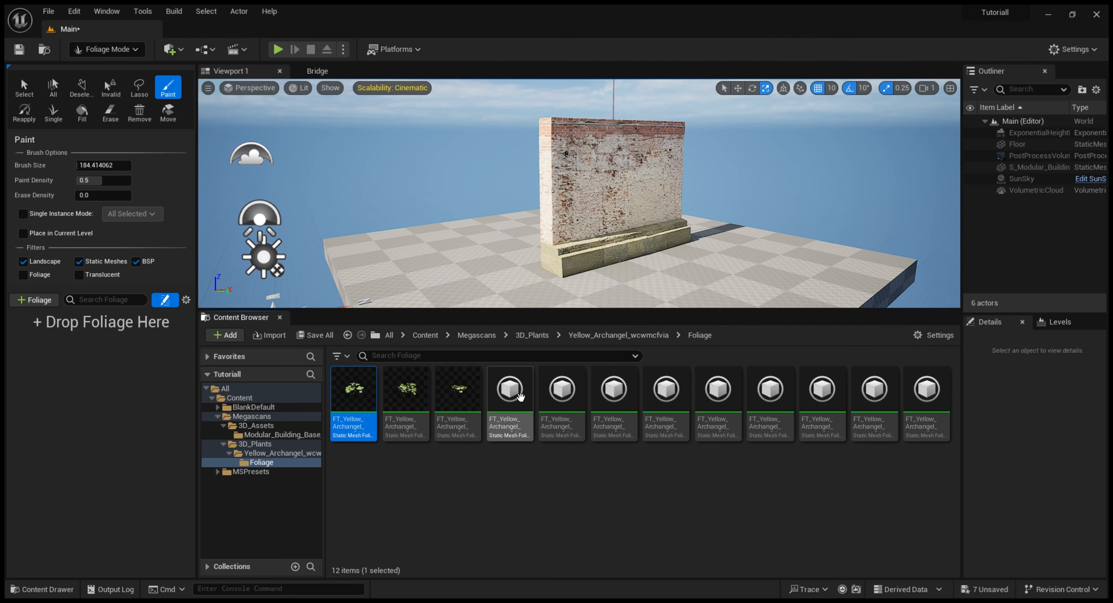
left_click(520, 397, "shift")
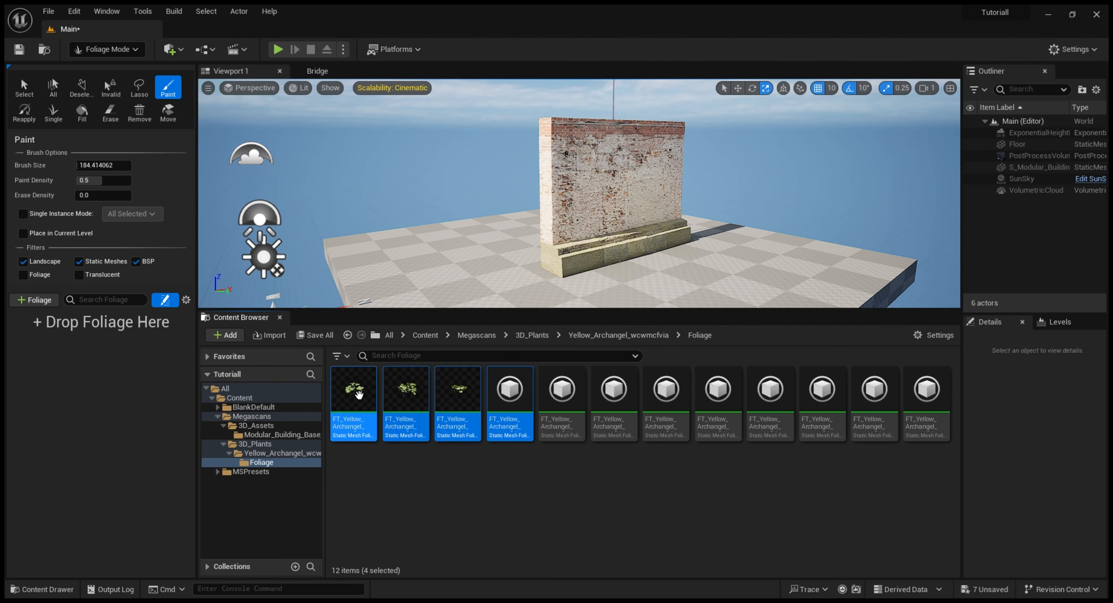
left_click_drag(359, 394, 64, 337)
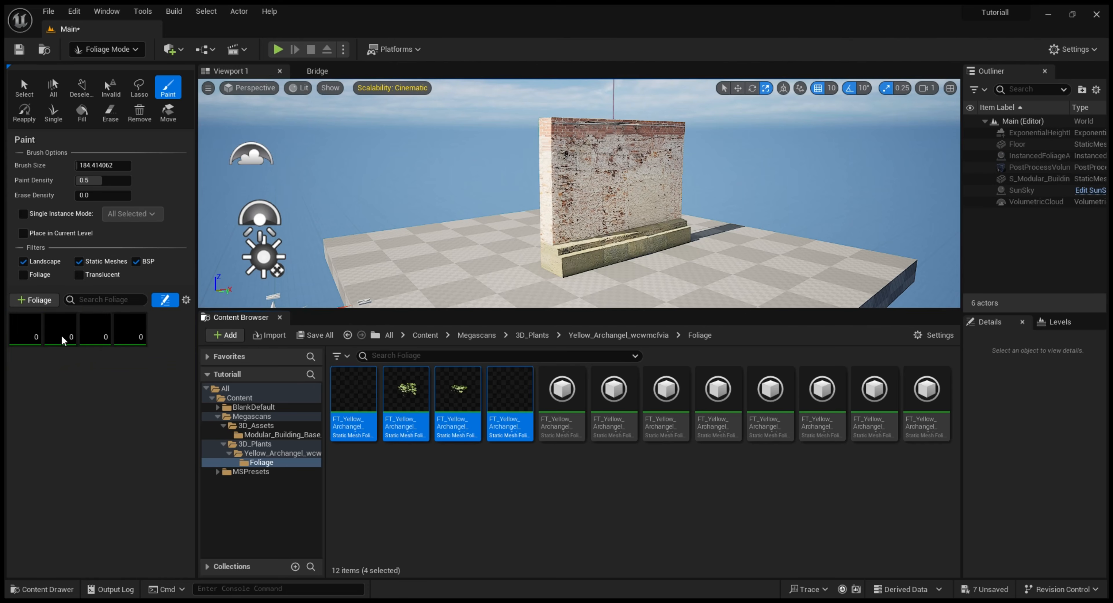
Step: Set the painting density of the Yellow Archangel Var1 foliage type to 30
left_click(25, 336)
scroll(164, 479, "down", 6)
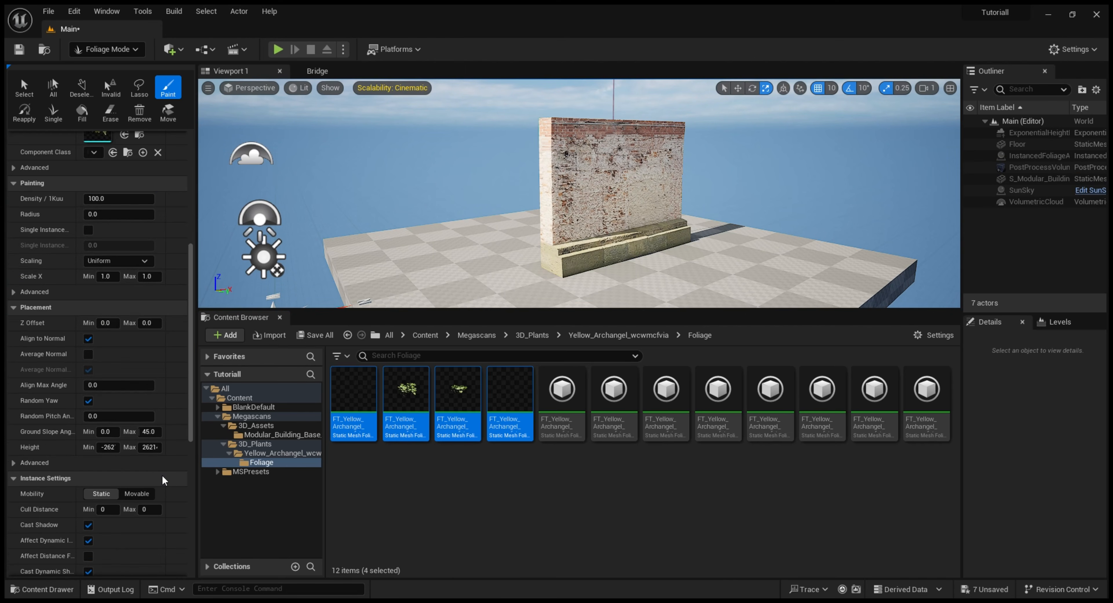
scroll(164, 480, "up", 6)
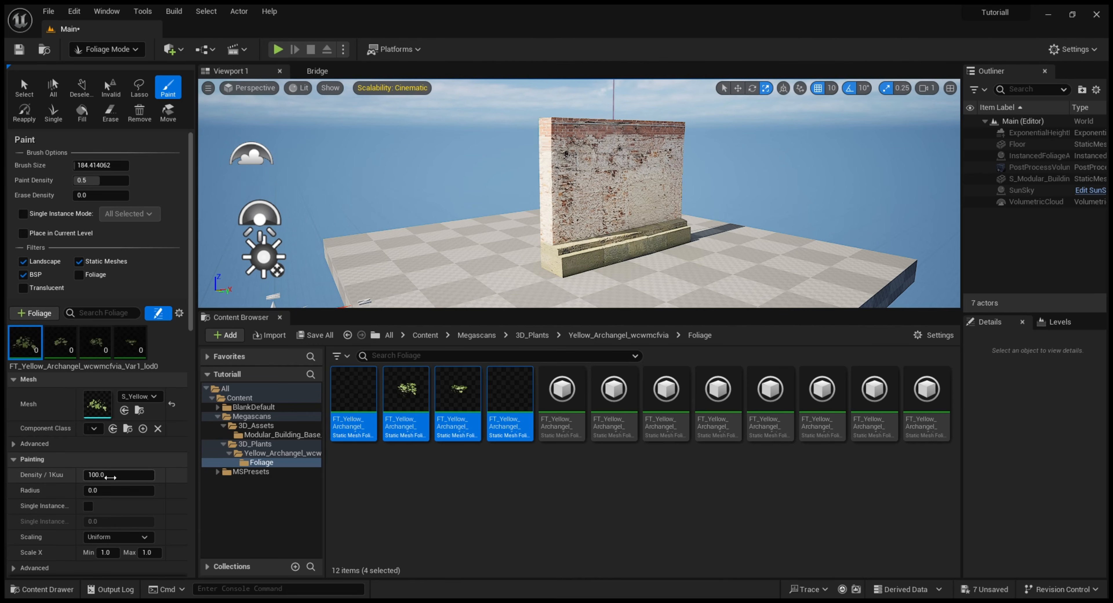
left_click(111, 477)
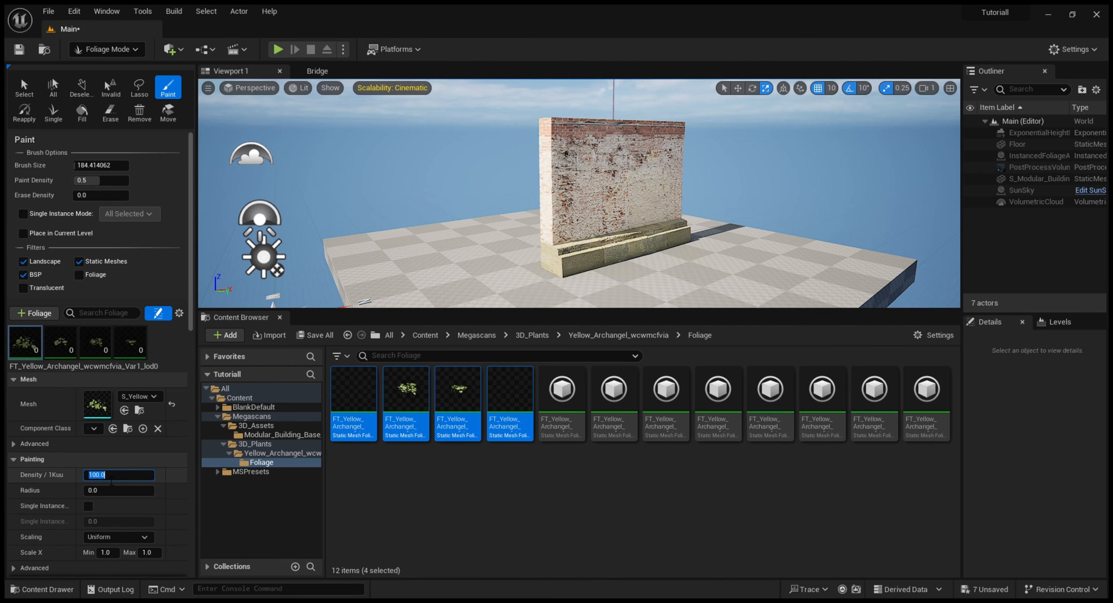
type("30")
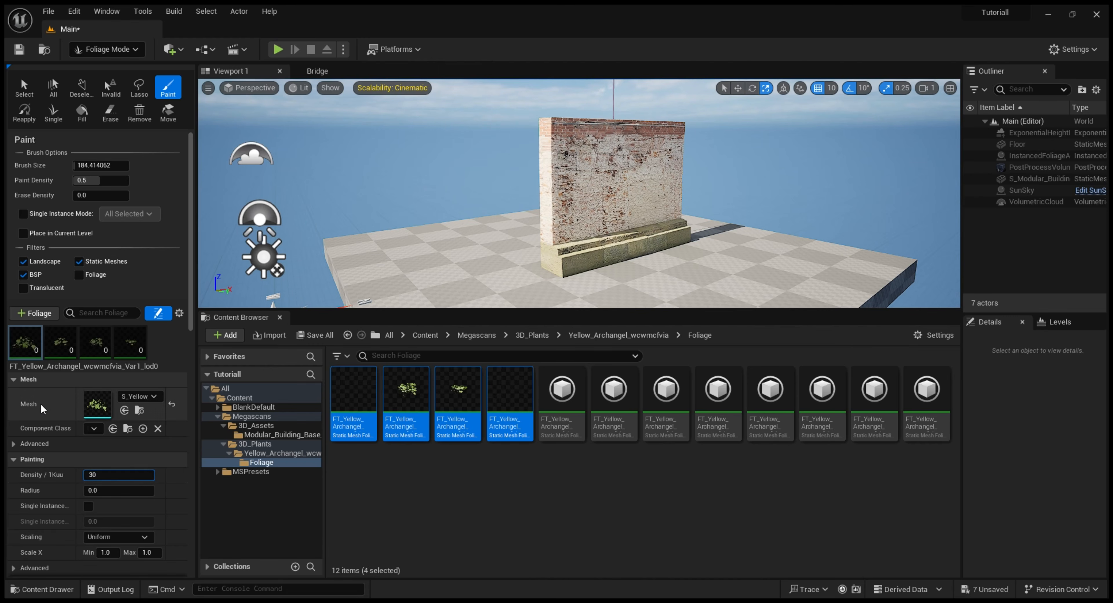
Step: Set the painting density to 70 for the Var10 foliage type and 50 for Var11
left_click(61, 343)
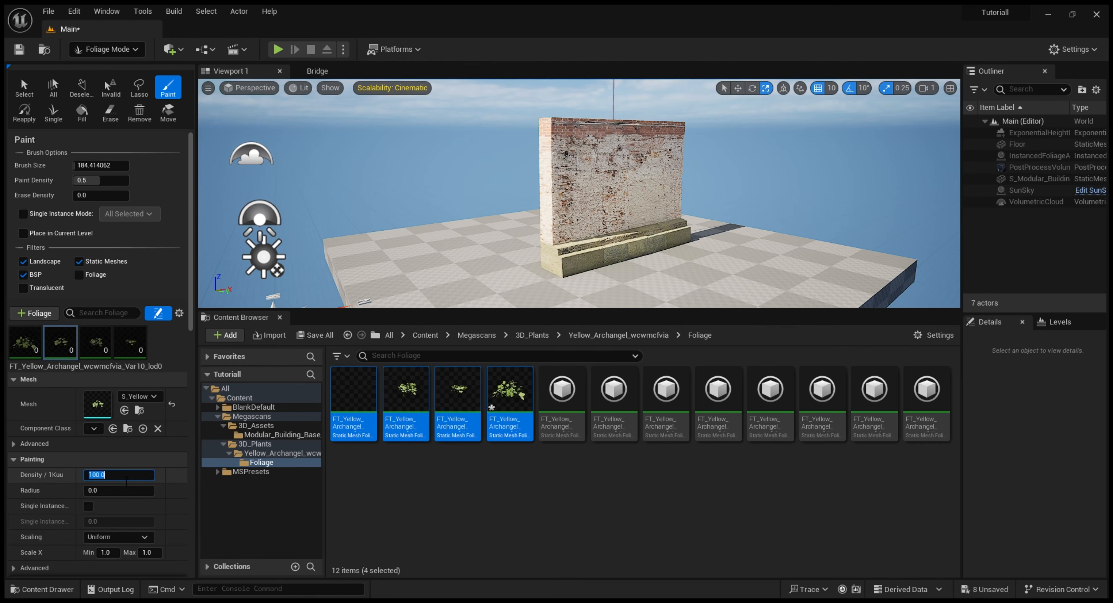
left_click(126, 476)
type("70")
left_click(95, 343)
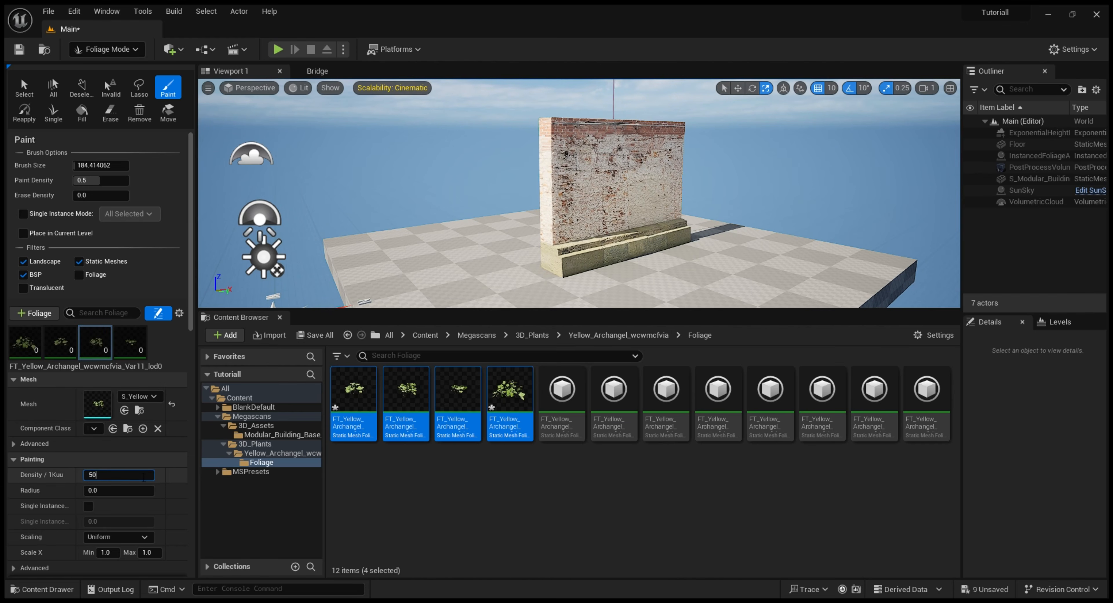
left_click(144, 476)
type("50")
left_click(130, 343)
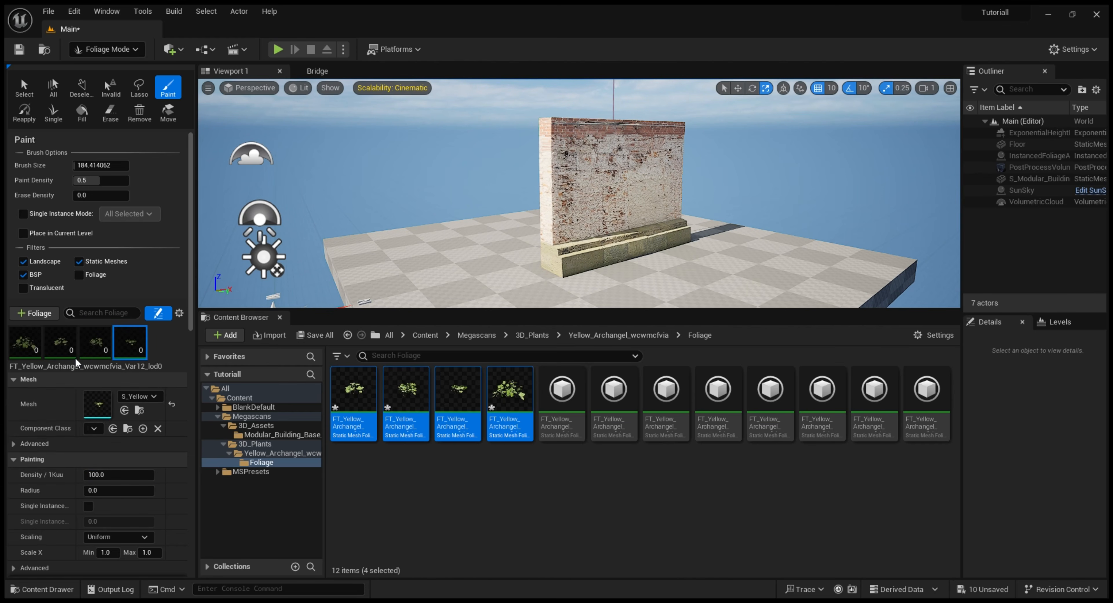
Step: Set Scale X to a minimum of 0.5 and maximum of 1.5 for Var1, and a minimum of 0.3 for Var10
left_click(25, 344)
scroll(113, 518, "down", 2)
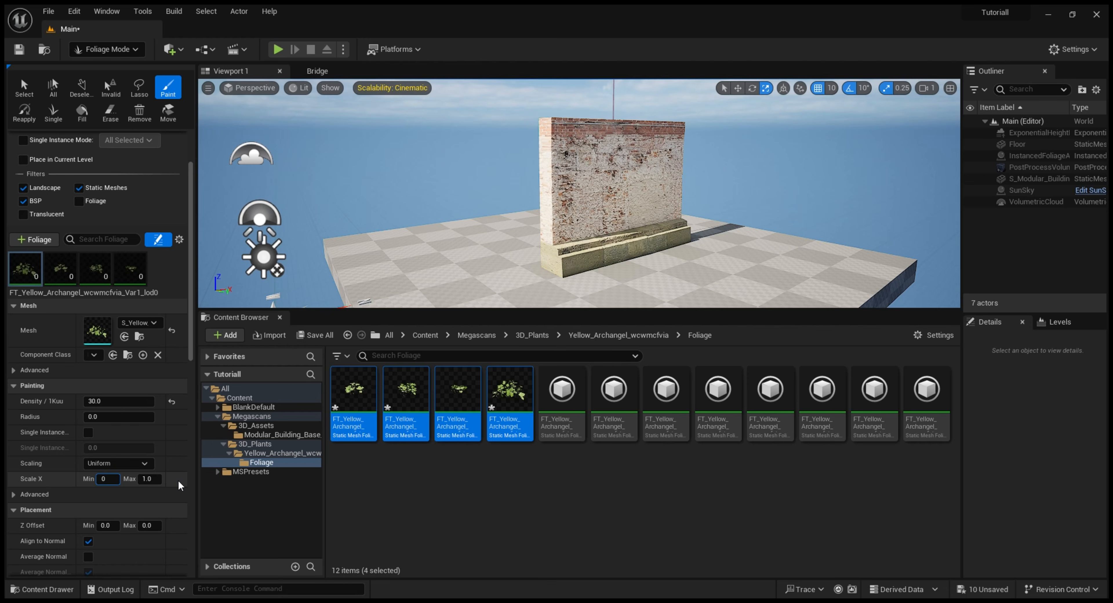
type("5")
key("Return")
left_click(69, 272)
left_click(114, 483)
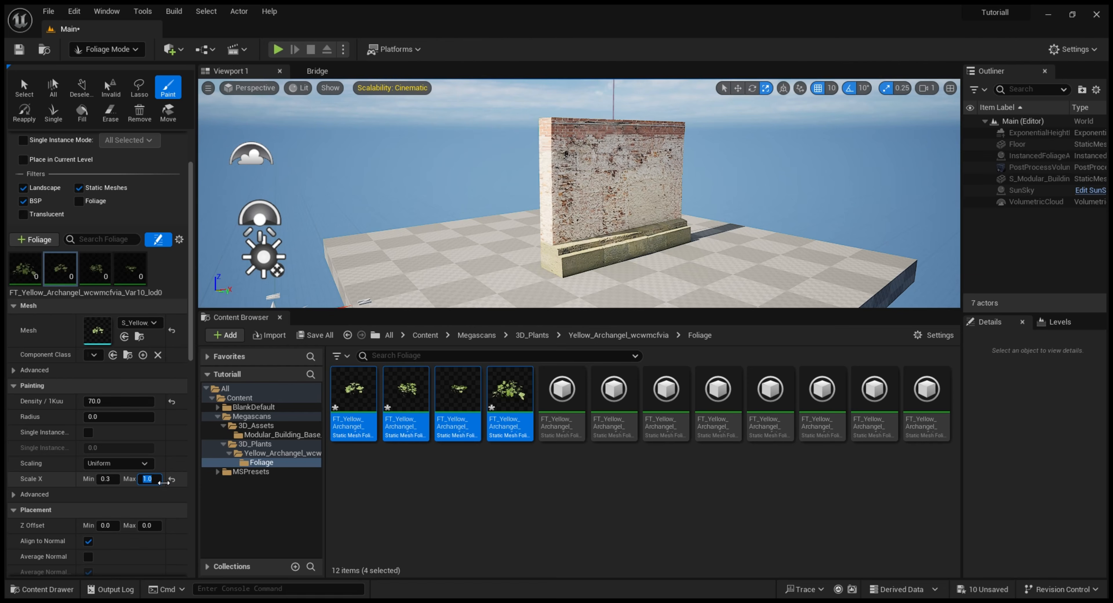
Step: Adjust the Scale X range of the Var11 foliage type and set the maximum Scale X of Var12 to 2
left_click(95, 268)
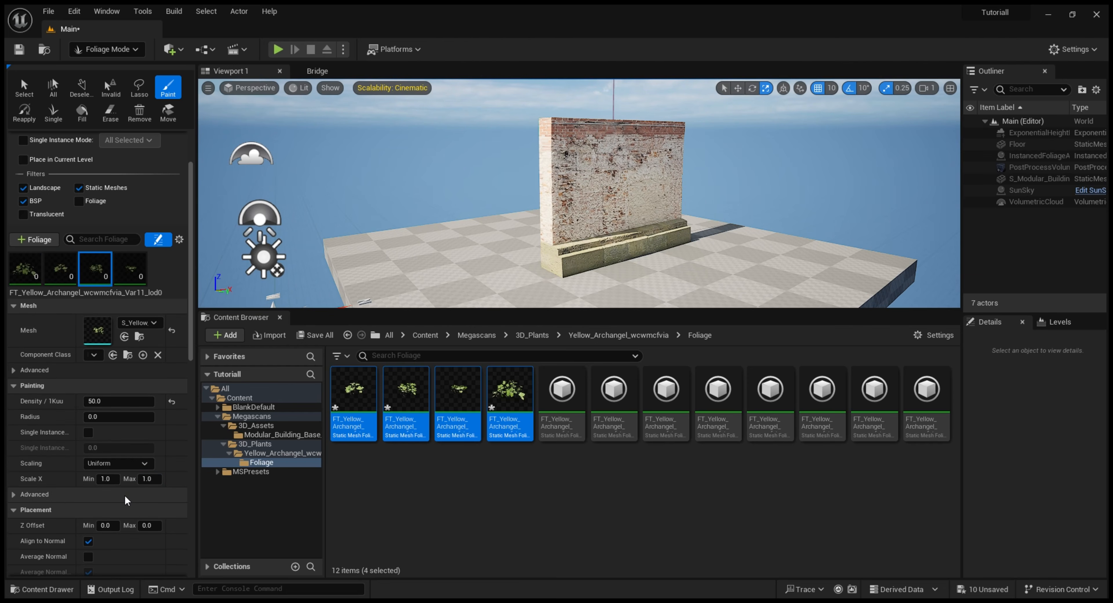
left_click(111, 481)
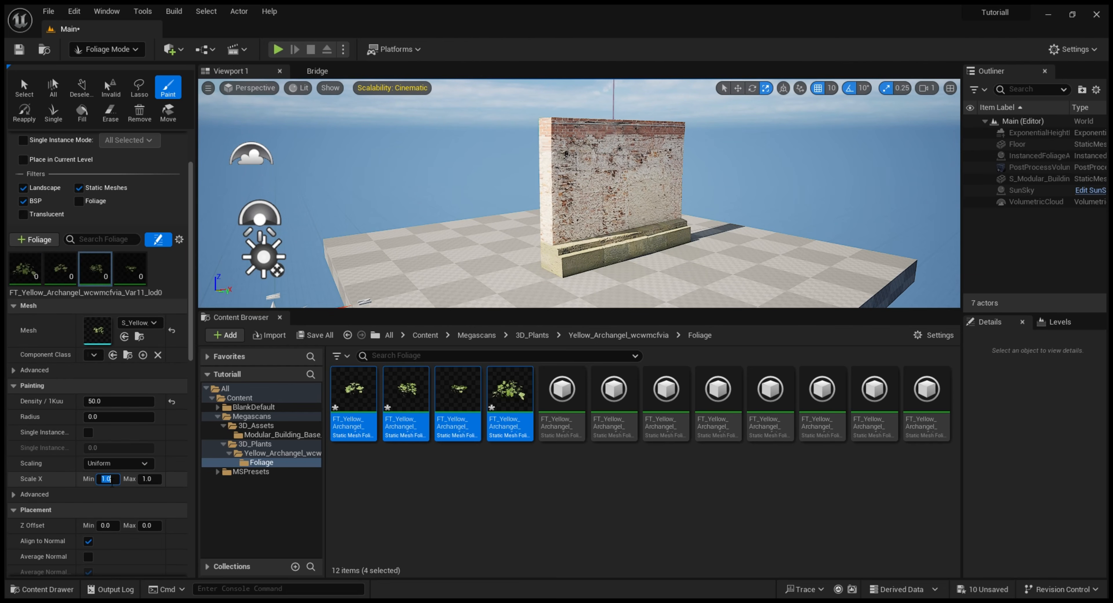
left_click(161, 480)
type("1")
left_click(129, 267)
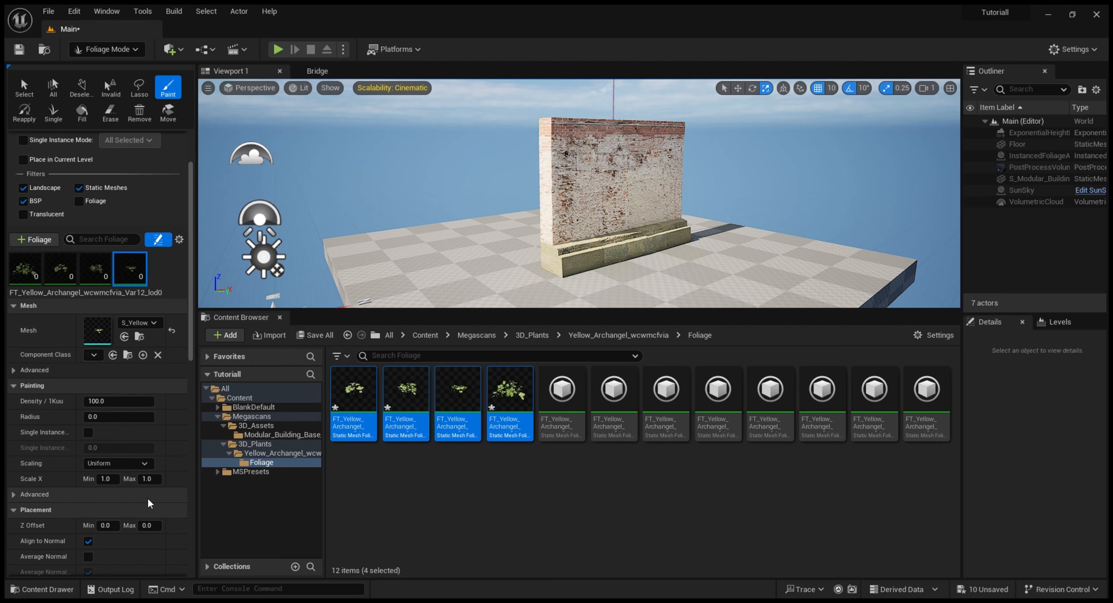
left_click(151, 482)
type("2")
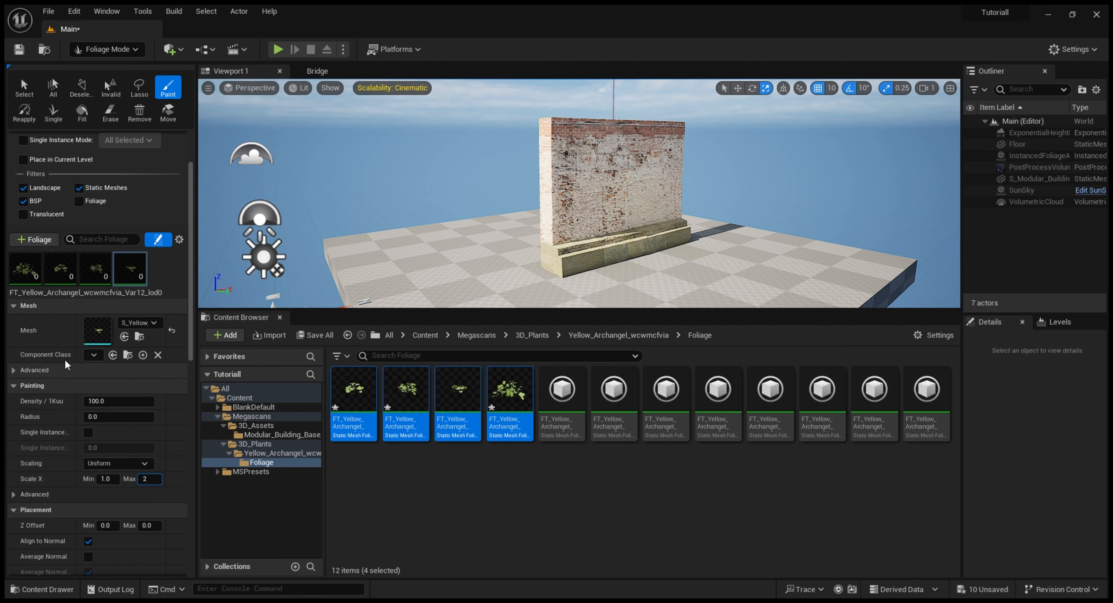
Step: Select all four Yellow Archangel foliage types together and set the paint brush size to 100
left_click(32, 280)
scroll(123, 510, "down", 3)
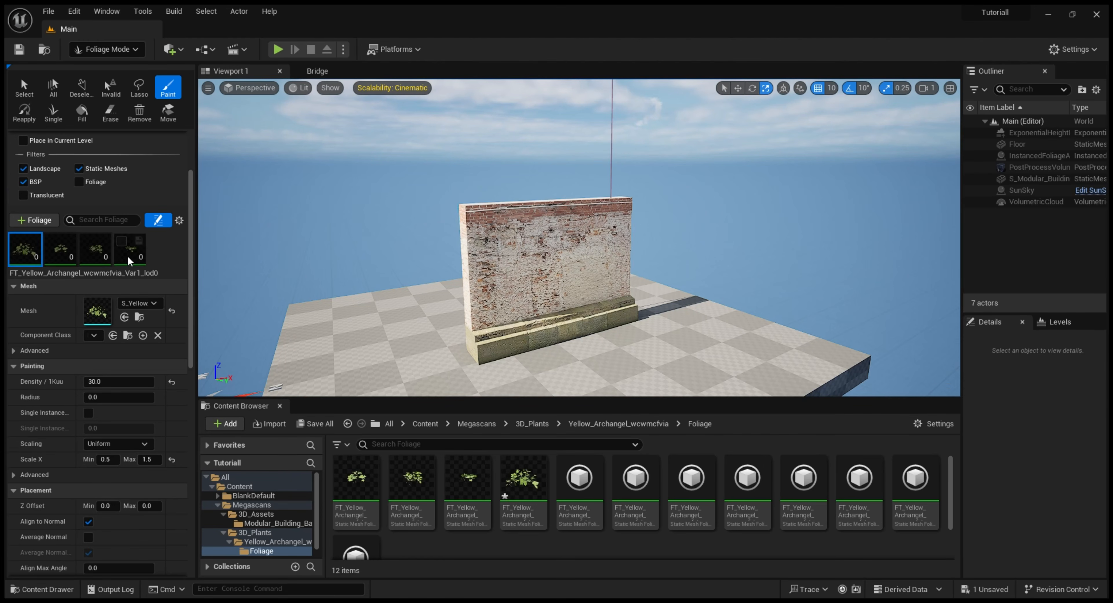
left_click(127, 256, "shift")
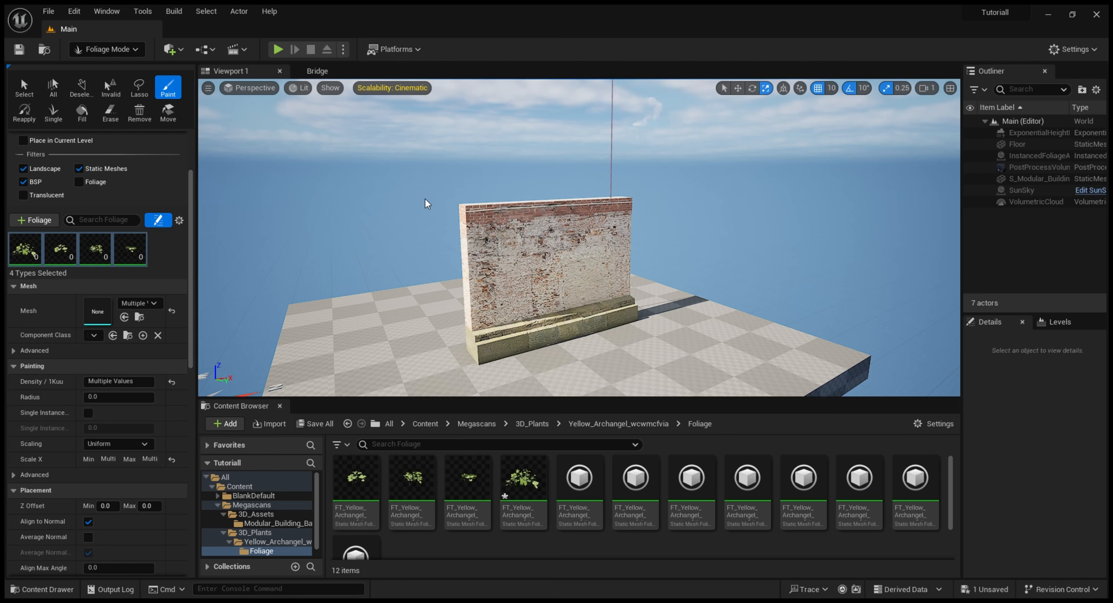
right_click_drag(623, 274, 664, 263)
scroll(633, 250, "down", 3)
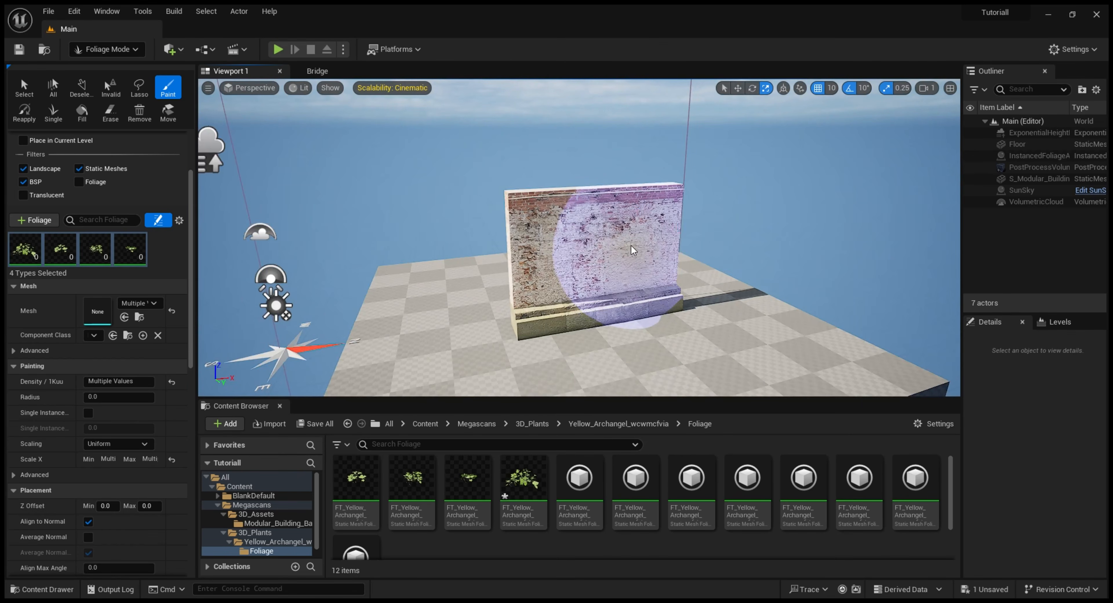
scroll(73, 186, "up", 3)
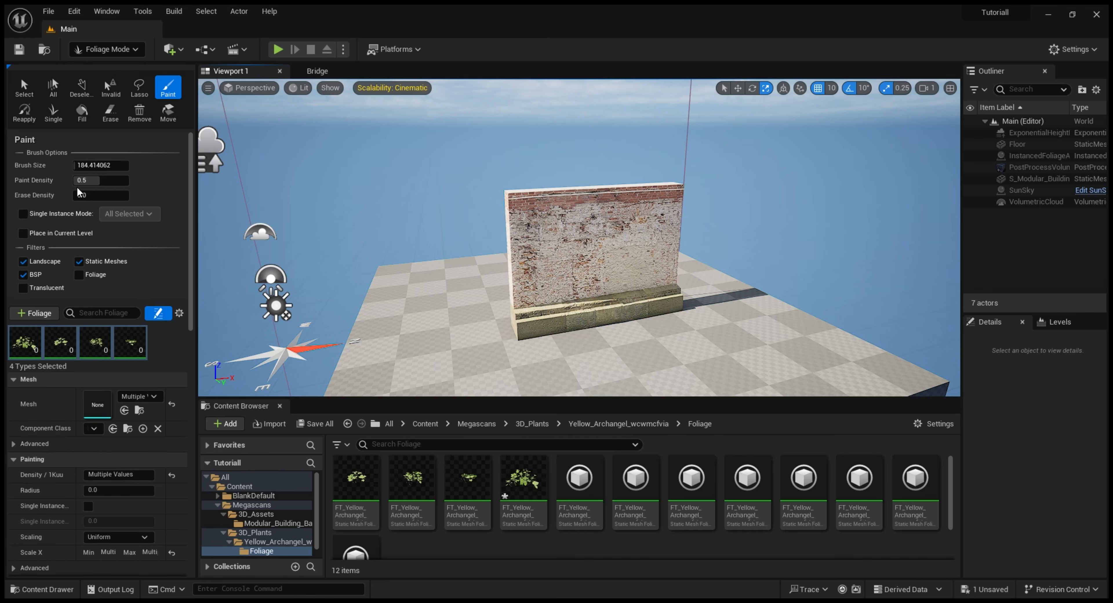
left_click(102, 166)
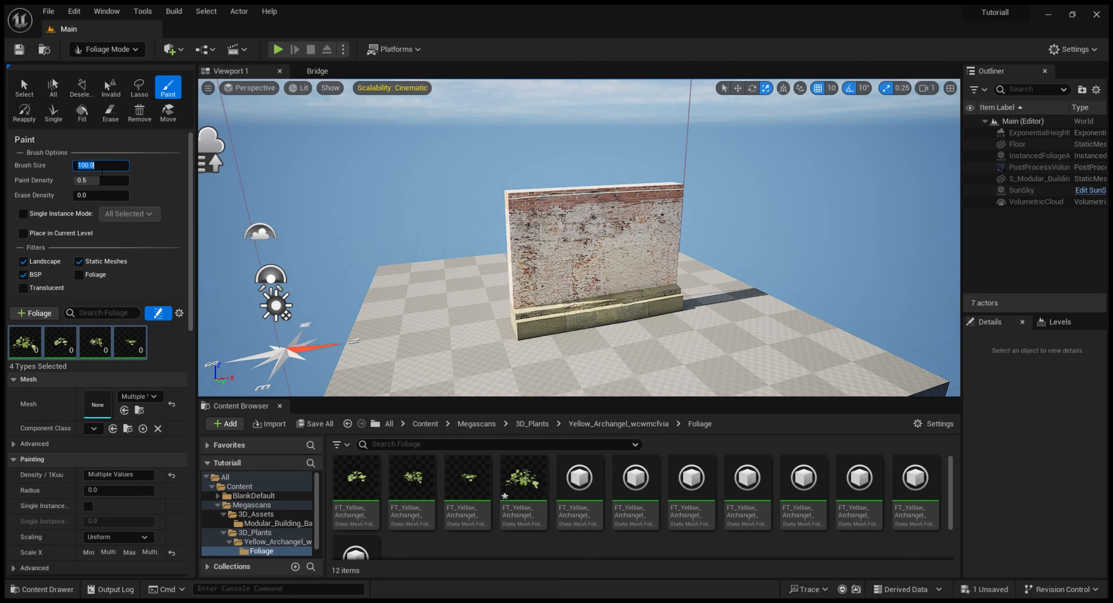
Step: Paint scattered Yellow Archangel plants over the wall's front face, base ledge and top edge with the foliage brush
left_click(572, 245)
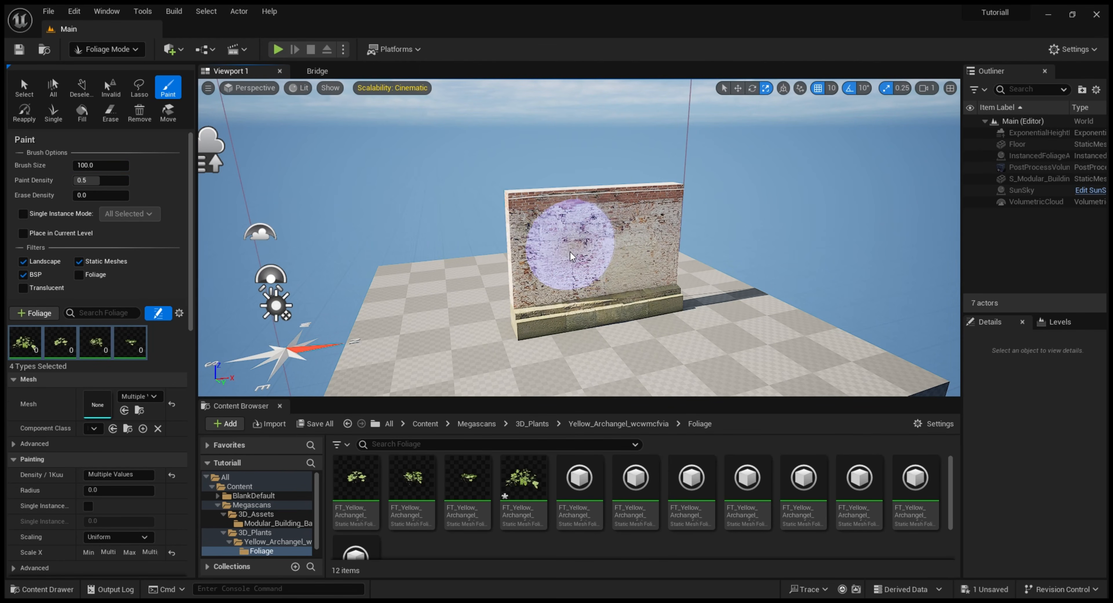
mouse_move(602, 230)
left_mouse_down()
mouse_move(541, 264)
mouse_move(659, 249)
mouse_move(583, 236)
mouse_move(607, 213)
mouse_move(661, 255)
mouse_move(569, 323)
mouse_move(582, 333)
mouse_move(661, 304)
left_mouse_up()
mouse_move(597, 303)
right_mouse_down()
mouse_move(639, 291)
mouse_move(601, 303)
right_mouse_up()
key("w")
mouse_move(618, 286)
left_mouse_down()
mouse_move(472, 283)
mouse_move(509, 346)
mouse_move(519, 285)
mouse_move(557, 230)
left_mouse_up()
key("w")
mouse_move(577, 179)
right_mouse_down()
mouse_move(545, 213)
mouse_move(577, 230)
right_mouse_up()
right_click_drag(592, 308, 596, 292)
key("s")
mouse_move(596, 292)
left_mouse_down()
mouse_move(467, 291)
mouse_move(343, 315)
left_mouse_up()
right_click_drag(343, 316, 452, 302)
mouse_move(543, 284)
left_mouse_down()
mouse_move(549, 264)
mouse_move(562, 327)
left_mouse_up()
key("s")
mouse_move(532, 329)
right_mouse_down()
mouse_move(536, 298)
mouse_move(549, 322)
right_mouse_up()
key("w")
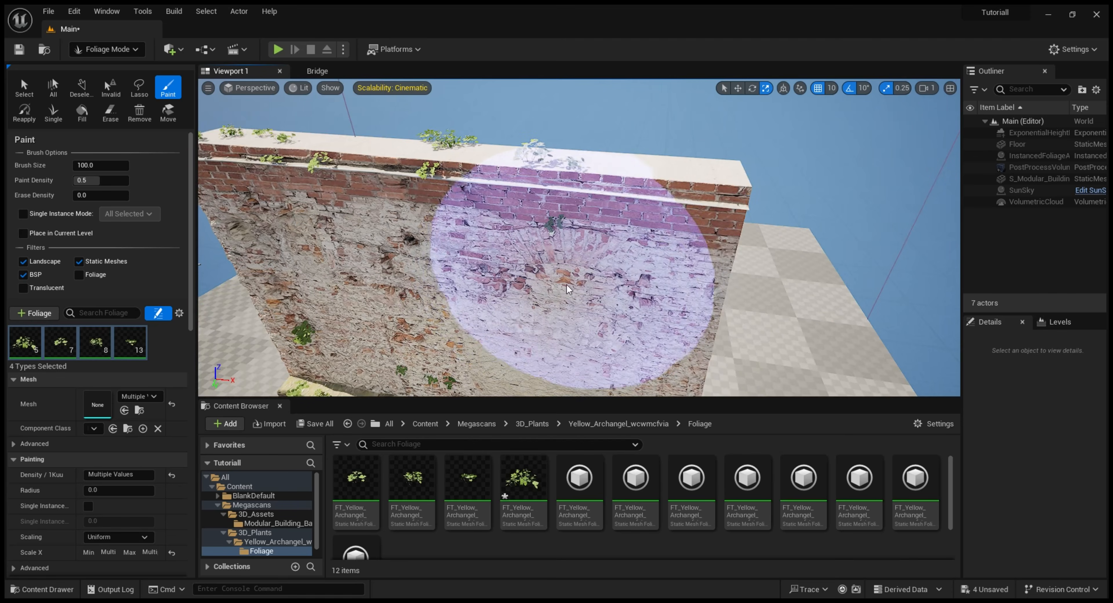
mouse_move(567, 284)
left_mouse_down()
mouse_move(456, 349)
mouse_move(508, 322)
left_mouse_up()
key("s")
right_click_drag(507, 322, 520, 289)
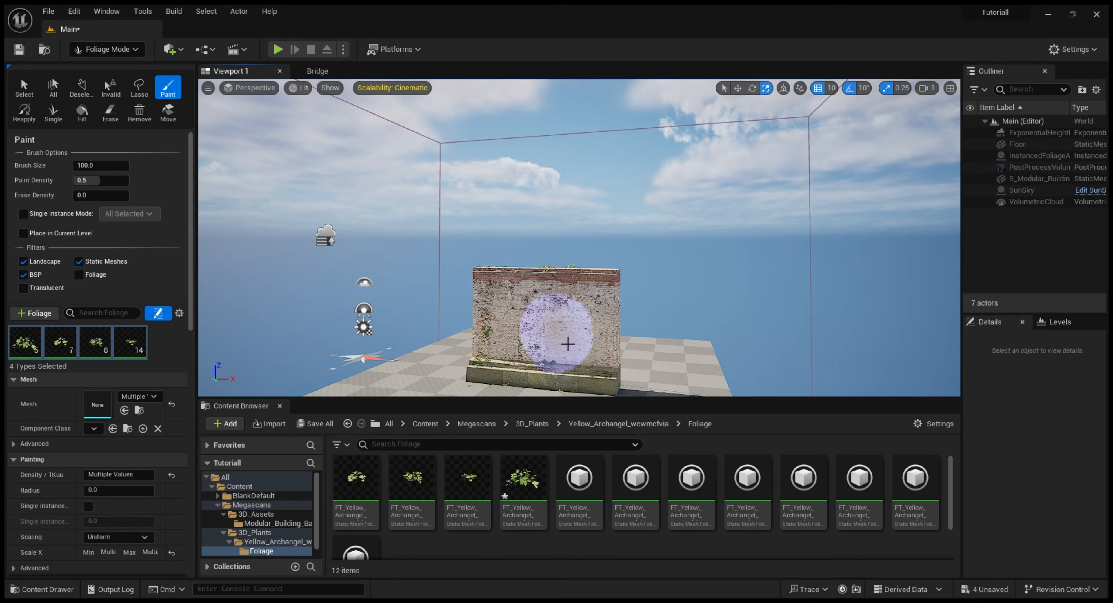
Step: Undo the last foliage strokes and erase all remaining painted plants from the wall
key("ctrl+z")
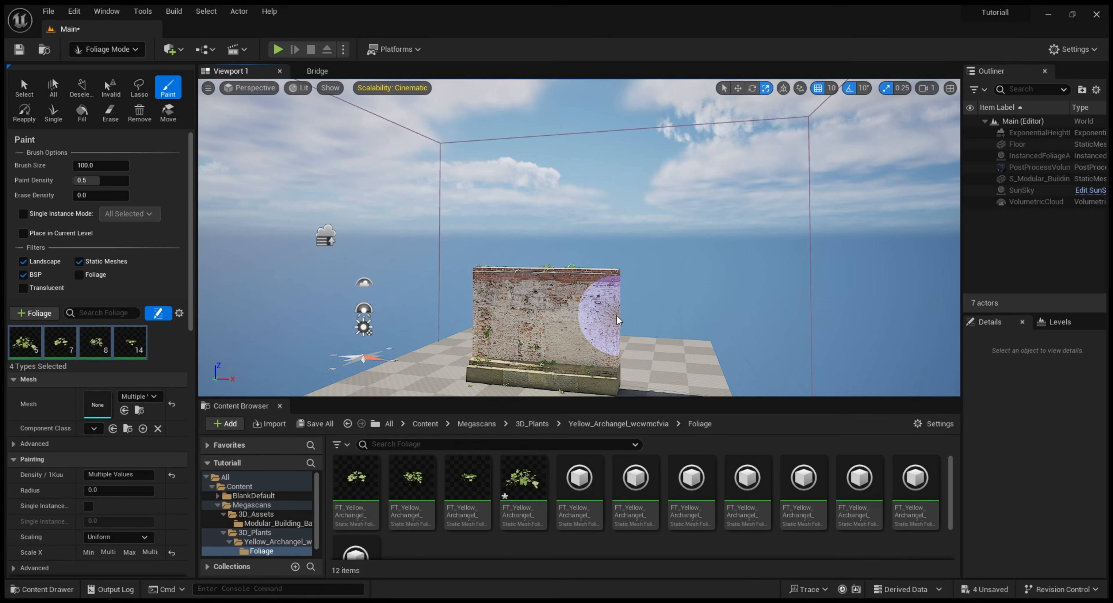
key("w")
right_click_drag(616, 314, 618, 343)
key("ctrl+z")
key("ctrl+z")
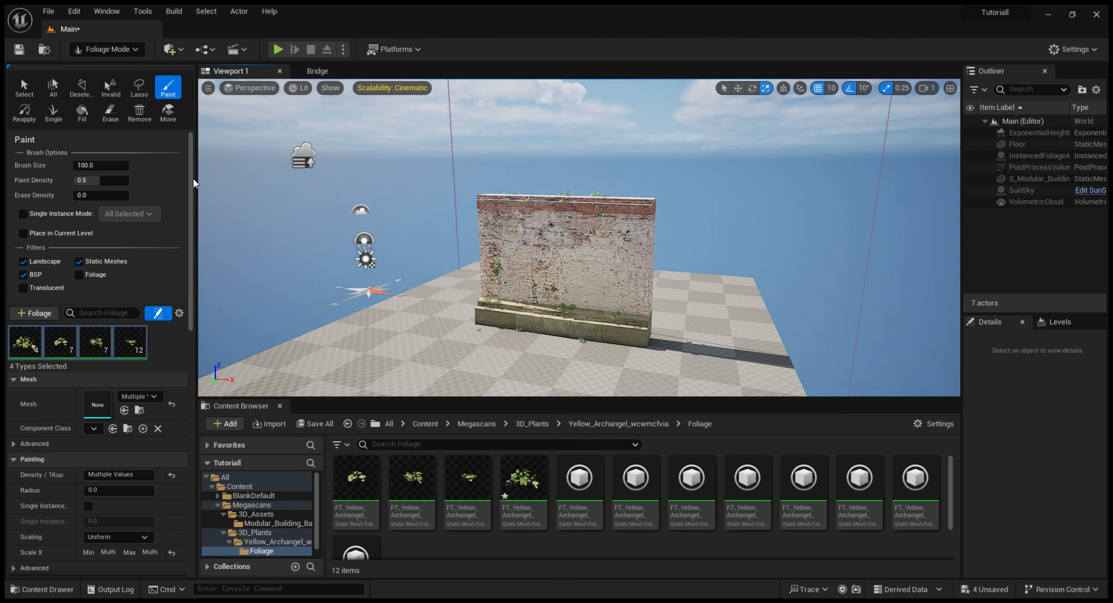
left_click(110, 113)
mouse_move(538, 239)
left_mouse_down()
mouse_move(566, 224)
mouse_move(562, 305)
mouse_move(698, 340)
left_mouse_up()
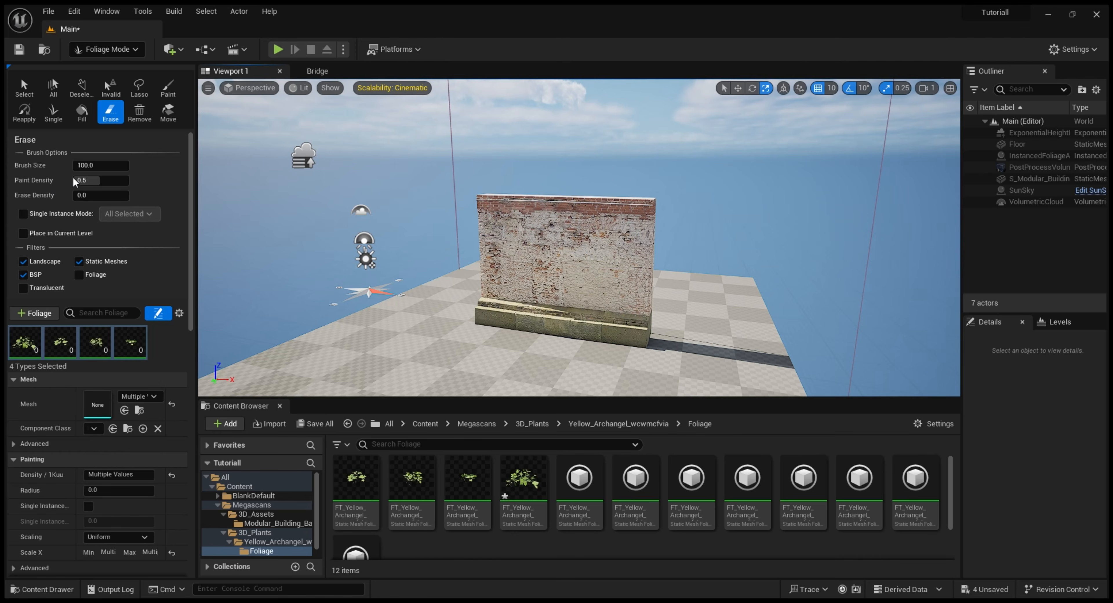
Step: Fill the wall mesh with all four selected Yellow Archangel foliage types using the Fill tool
left_click(87, 114)
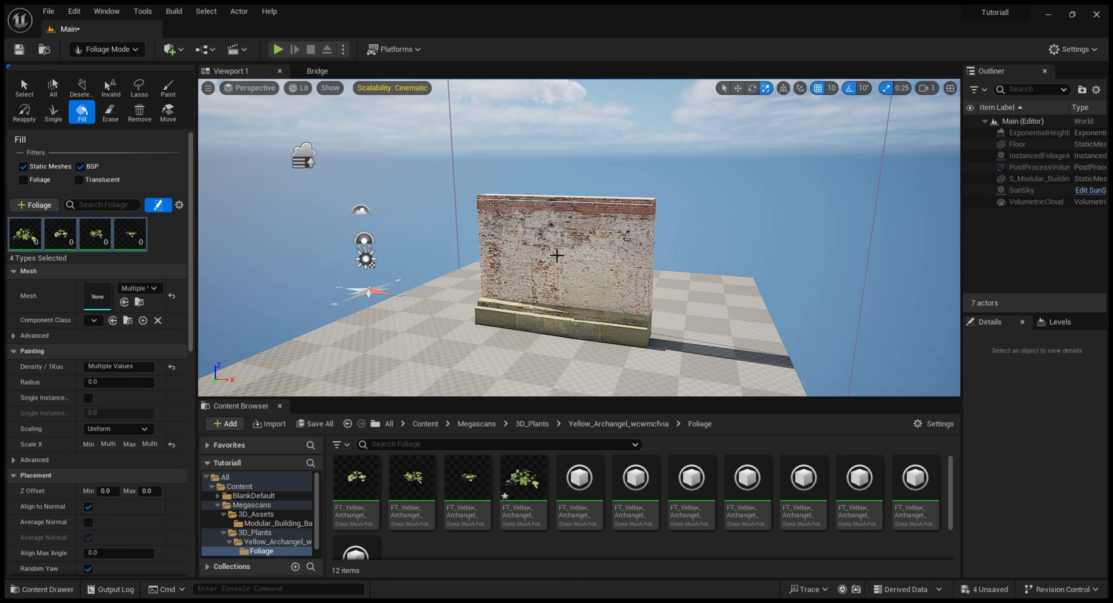
left_click(556, 255)
Step: Examine the foliage coverage on the wall's front face, top and base from several angles
right_click_drag(616, 290, 581, 304)
key("w")
key("s")
key("w")
right_click_drag(687, 288, 674, 234)
key("s")
key("w")
right_click_drag(639, 308, 752, 326)
key("a")
key("s")
right_click_drag(260, 289, 259, 289)
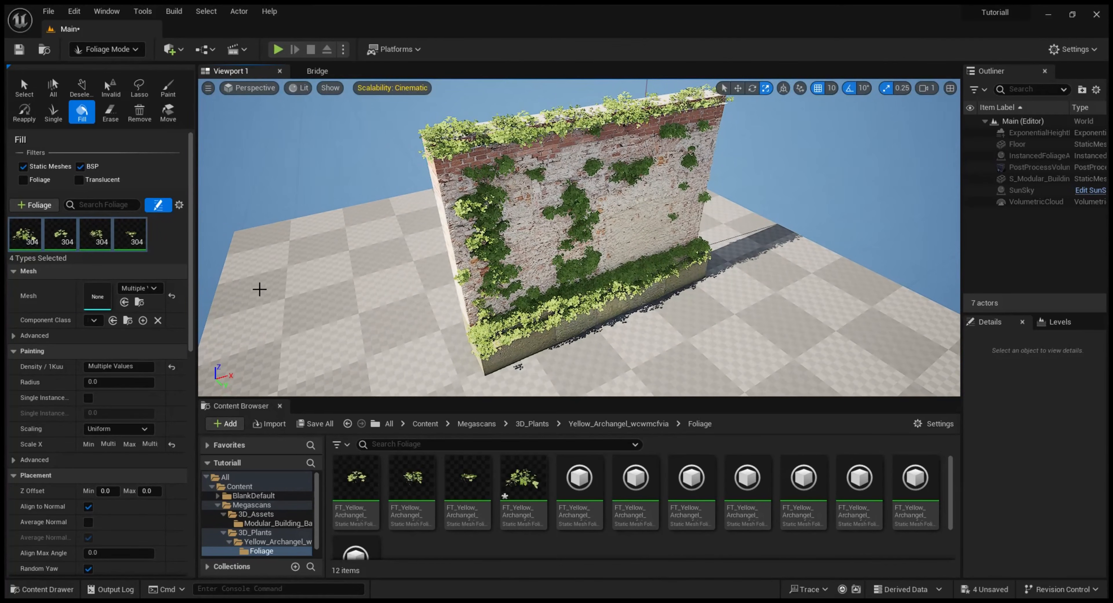
Step: Erase all the filled Yellow Archangel plants from the brick wall
left_click(110, 112)
mouse_move(587, 241)
left_mouse_down()
mouse_move(514, 195)
mouse_move(555, 293)
mouse_move(441, 281)
left_mouse_up()
mouse_move(548, 224)
right_mouse_down()
mouse_move(510, 222)
mouse_move(454, 172)
right_mouse_up()
scroll(558, 226, "down", 5)
right_click_drag(636, 230, 670, 215)
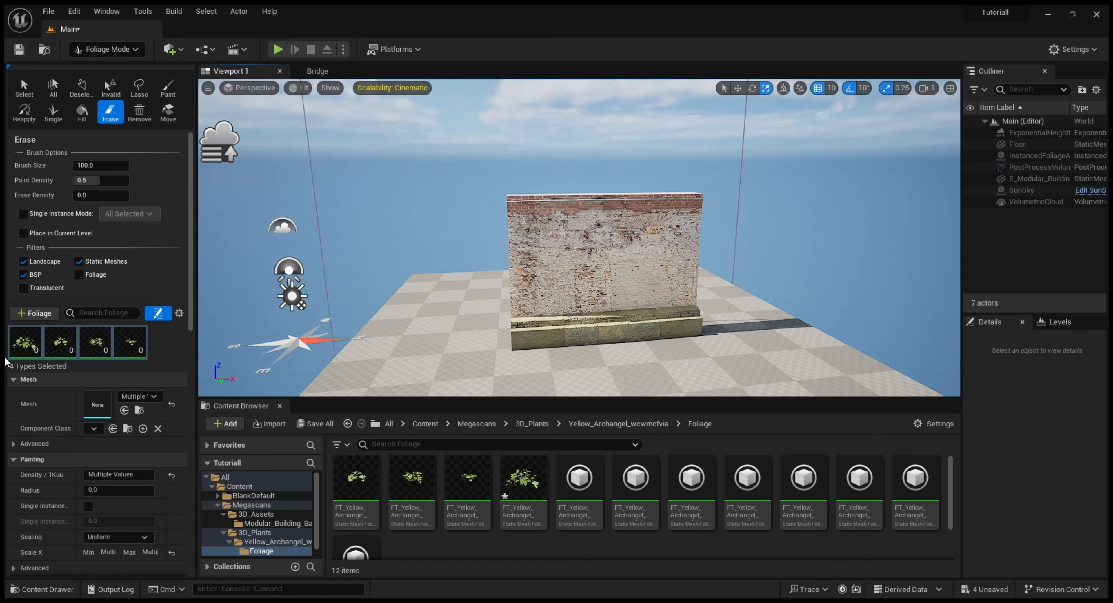
Step: Set the maximum ground slope angle to 180 for all four selected Yellow Archangel foliage types
scroll(145, 472, "down", 3)
scroll(145, 476, "down", 3)
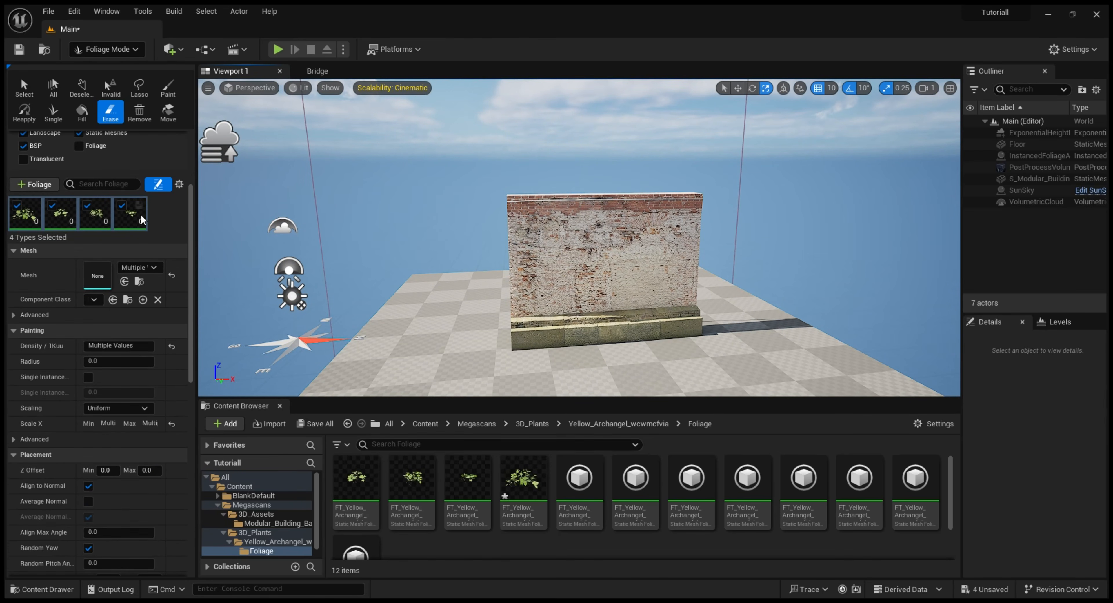
scroll(163, 472, "down", 4)
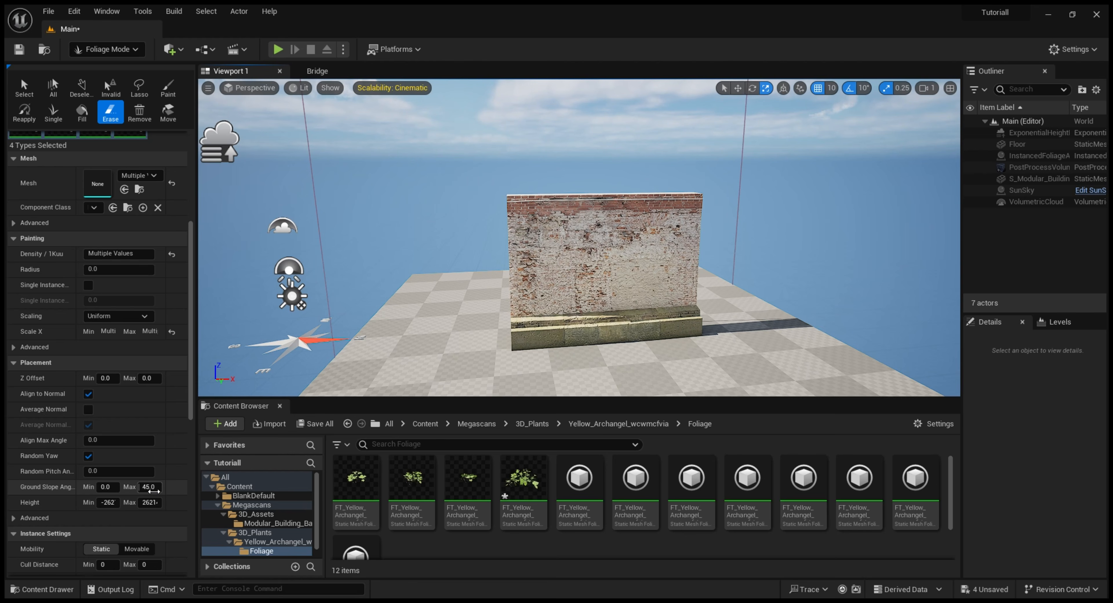
left_click(155, 489)
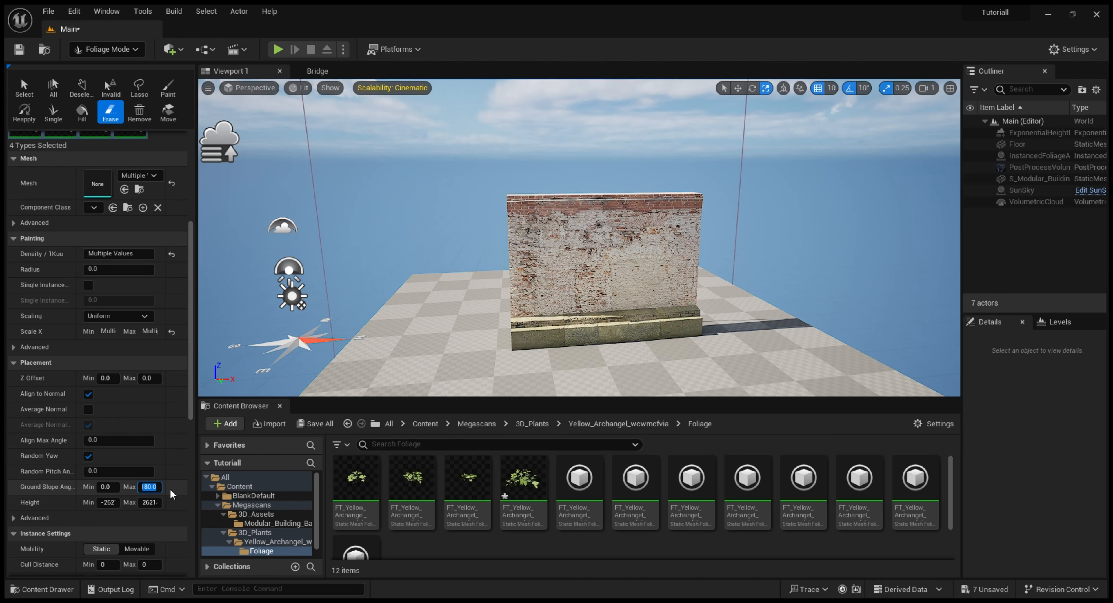
key("Return")
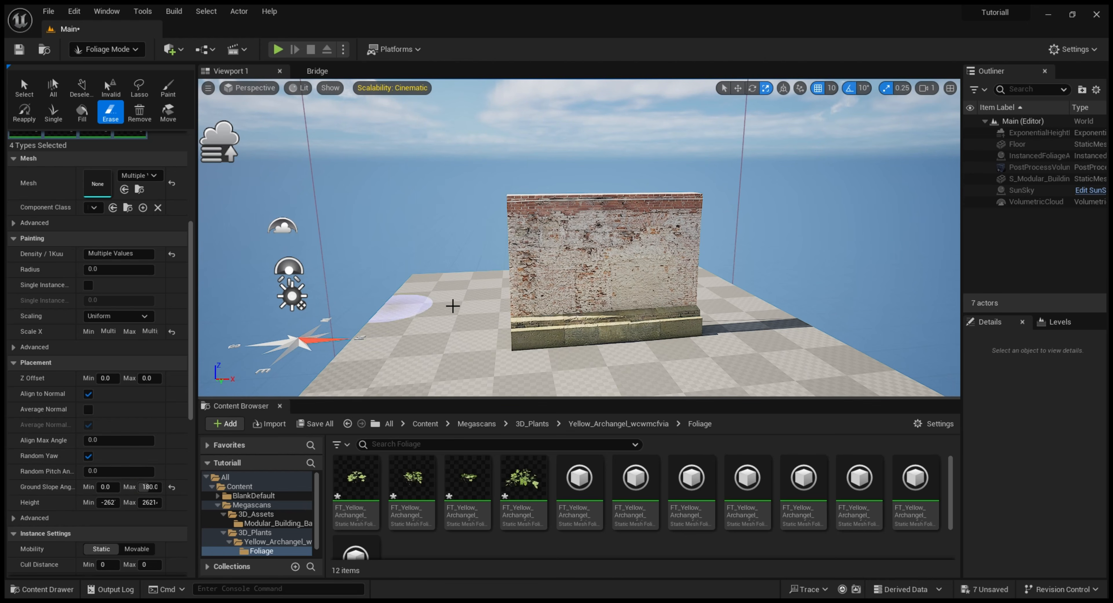
Step: Try painting scattered Yellow Archangel plants across the wall's front face with the foliage brush, and undo the strokes
right_click_drag(496, 267, 529, 262)
scroll(449, 262, "up", 2)
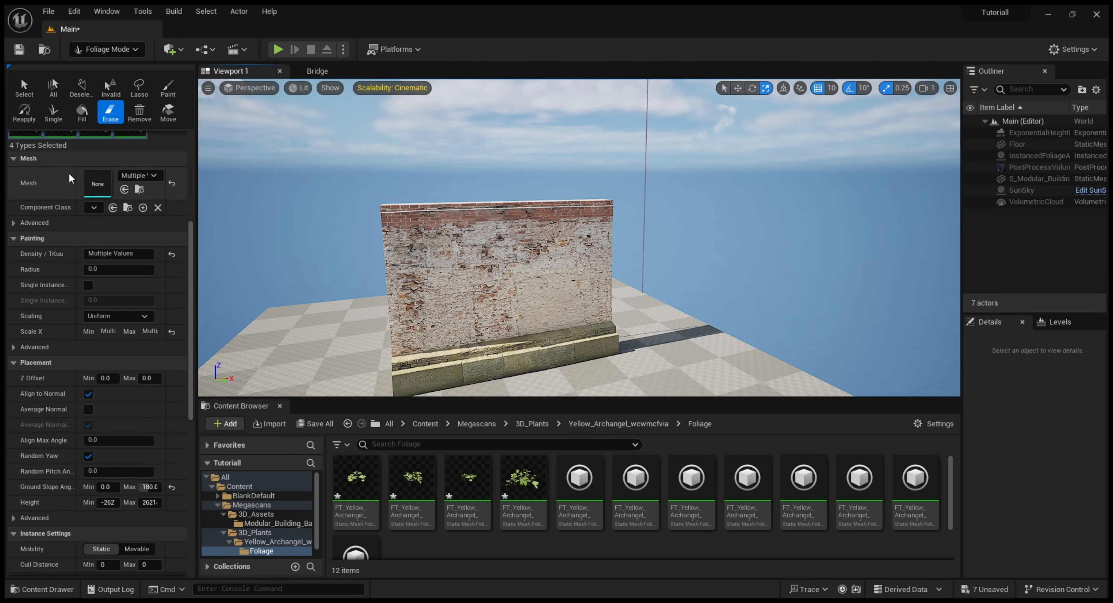
scroll(68, 172, "up", 3)
left_click(171, 93)
mouse_move(504, 251)
right_mouse_down()
mouse_move(530, 253)
mouse_move(510, 260)
right_mouse_up()
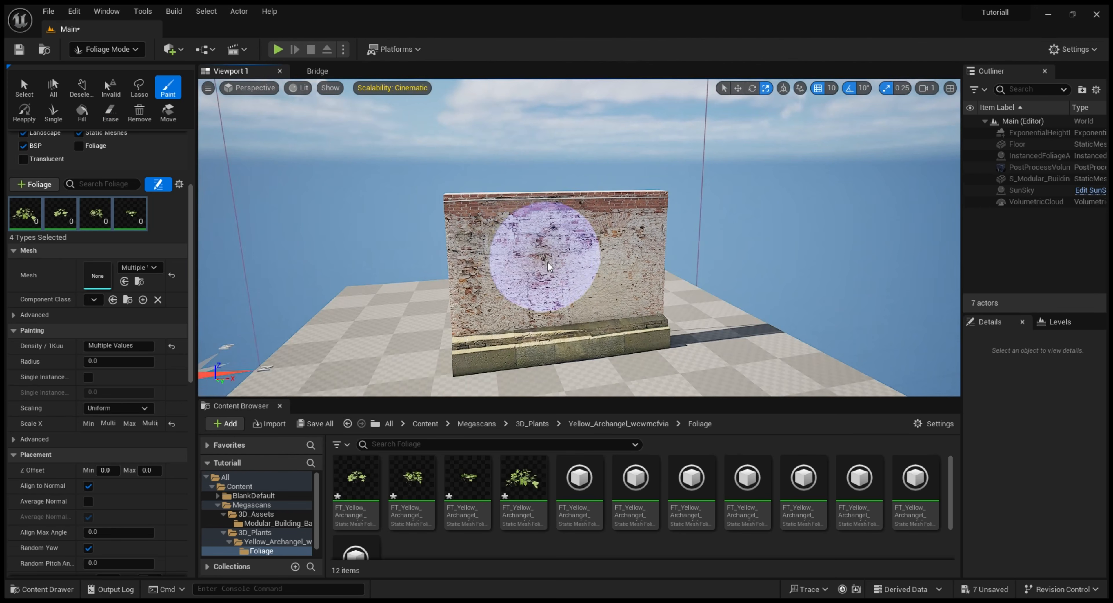
mouse_move(510, 261)
left_mouse_down()
mouse_move(524, 281)
mouse_move(514, 242)
mouse_move(618, 255)
mouse_move(536, 308)
mouse_move(519, 332)
mouse_move(596, 292)
left_mouse_up()
right_click_drag(596, 293, 685, 277)
mouse_move(583, 230)
left_mouse_down()
mouse_move(566, 318)
mouse_move(713, 303)
mouse_move(637, 187)
left_mouse_up()
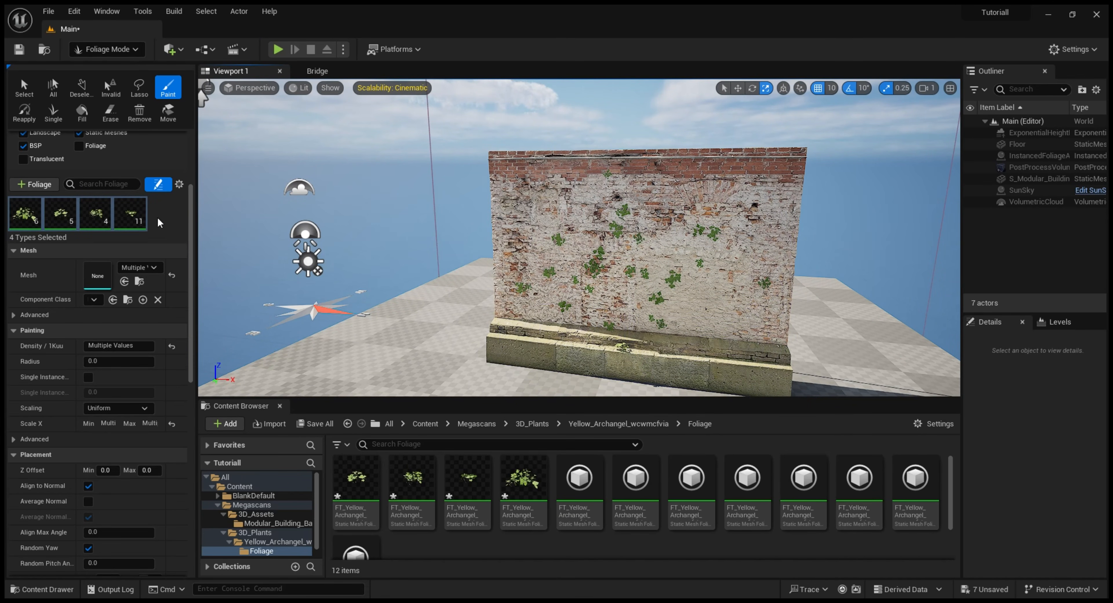
key("ctrl+z")
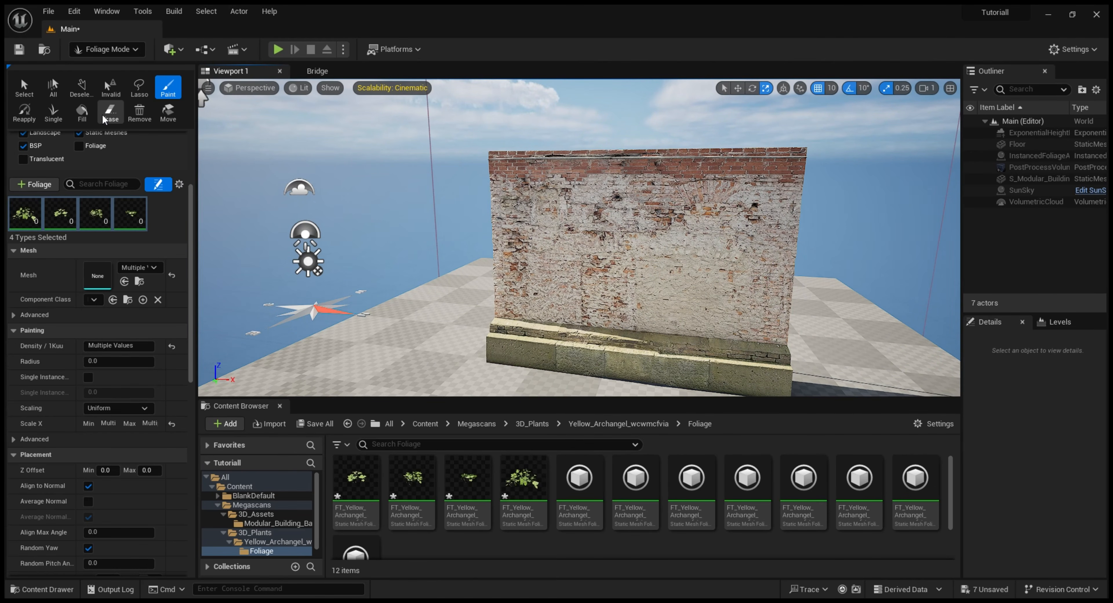
Step: Fill the bare wall mesh with all four Yellow Archangel foliage types
left_click(83, 114)
mouse_move(579, 242)
right_mouse_down()
mouse_move(674, 203)
mouse_move(583, 238)
mouse_move(596, 276)
mouse_move(610, 279)
mouse_move(532, 255)
right_mouse_up()
key("s")
left_click(597, 267)
Step: Examine the density of the foliage covering the wall's faces, top and base from different distances and angles
key("w")
key("s")
right_click_drag(646, 290, 497, 277)
key("w")
key("s")
key("w")
key("w")
key("s")
key("s")
key("w")
key("s")
key("w")
key("s")
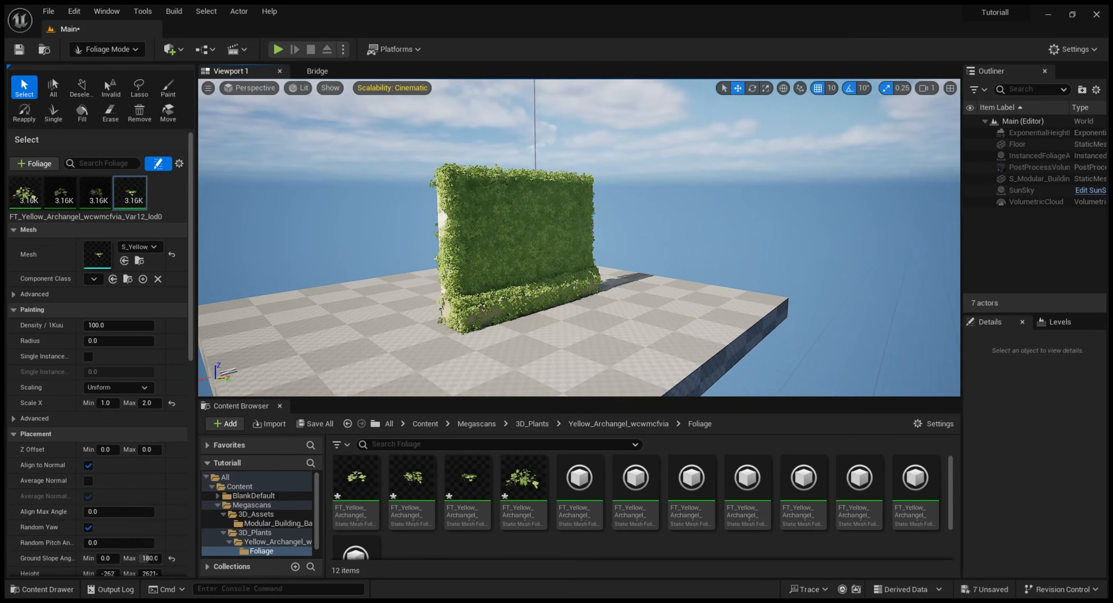
key("w")
right_click_drag(513, 288, 538, 294)
Step: Thin out only the Yellow Archangel Var1 plants on the wall by erasing over its front with brush size 30
left_click(111, 113)
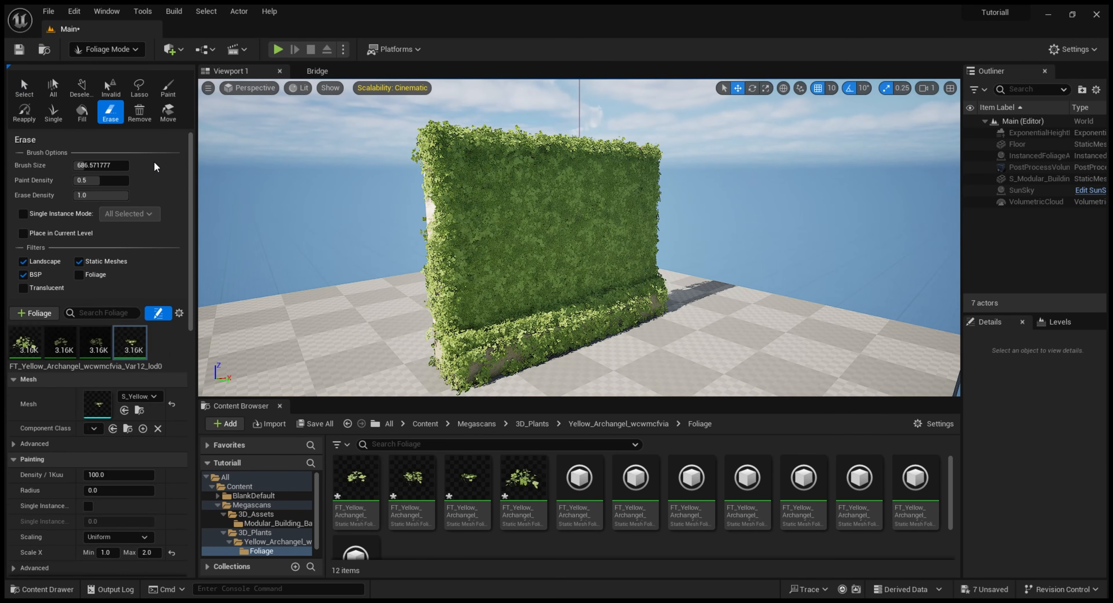
left_click(17, 334)
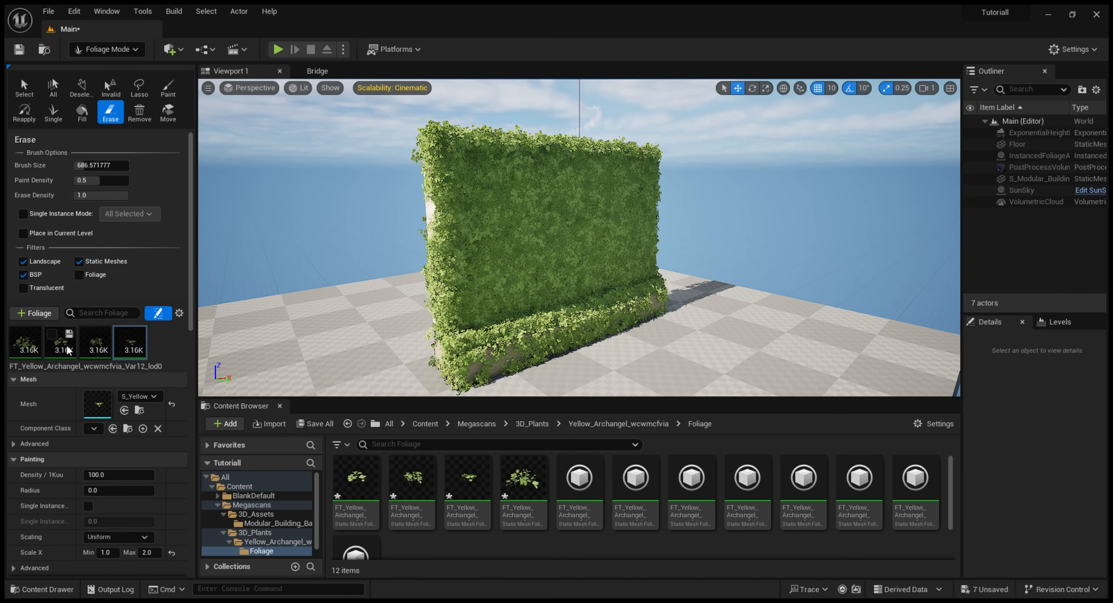
left_click(19, 339)
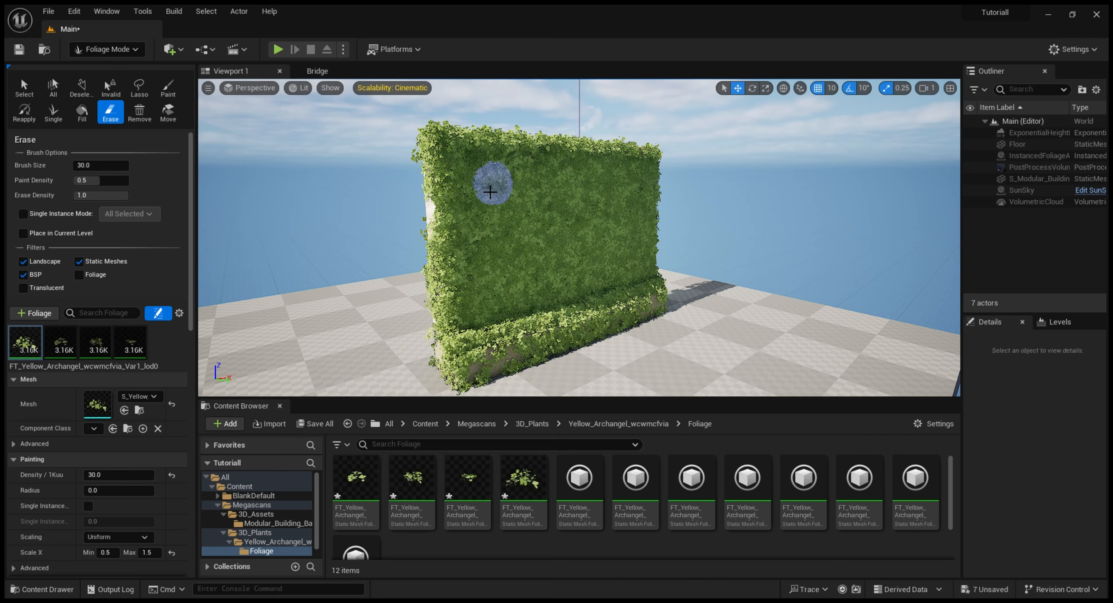
mouse_move(491, 181)
left_mouse_down()
mouse_move(448, 149)
mouse_move(466, 191)
mouse_move(455, 318)
mouse_move(472, 348)
mouse_move(587, 316)
left_mouse_up()
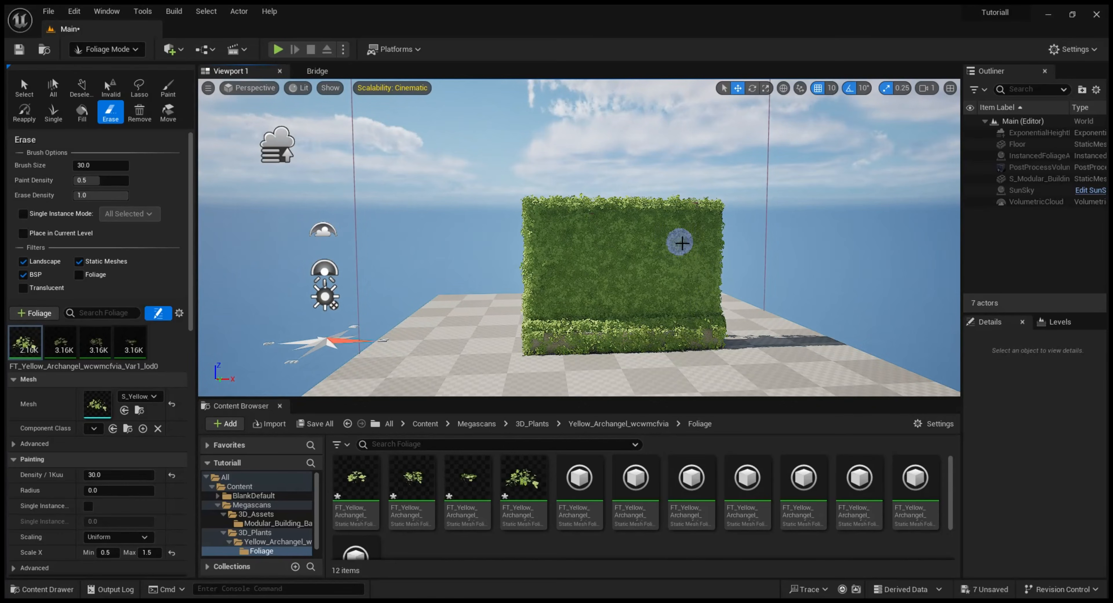
mouse_move(682, 244)
left_mouse_down()
mouse_move(662, 214)
mouse_move(605, 277)
mouse_move(644, 227)
mouse_move(622, 310)
mouse_move(707, 328)
left_mouse_up()
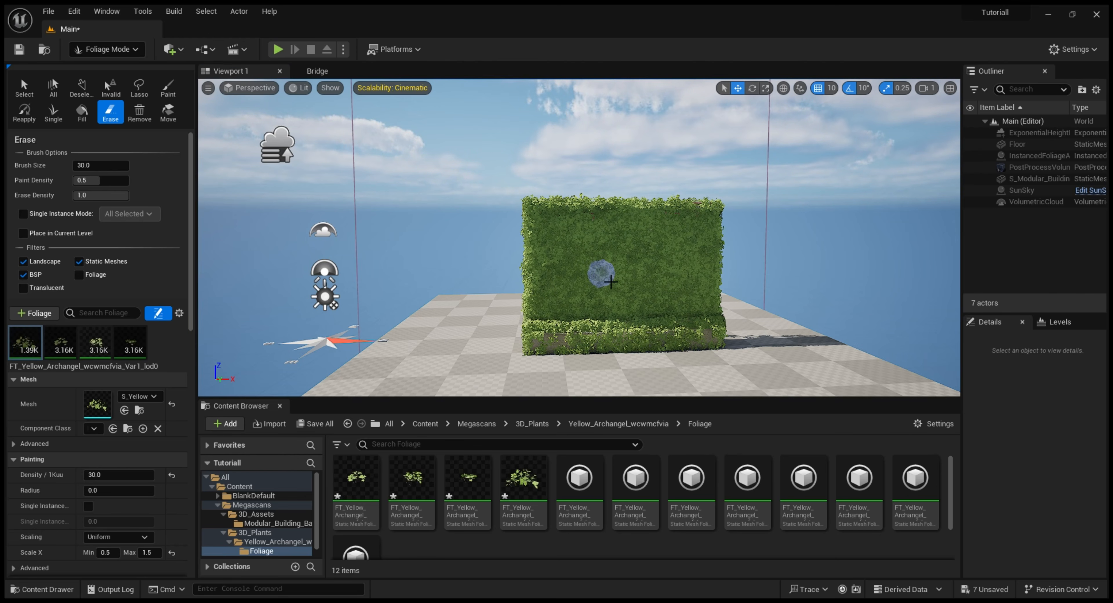
Step: Erase part of the Var11 and Var10 plants separately across the wall's front face and base ledge
mouse_move(620, 223)
left_mouse_down()
mouse_move(582, 312)
mouse_move(605, 297)
mouse_move(619, 344)
mouse_move(569, 284)
mouse_move(548, 217)
left_mouse_up()
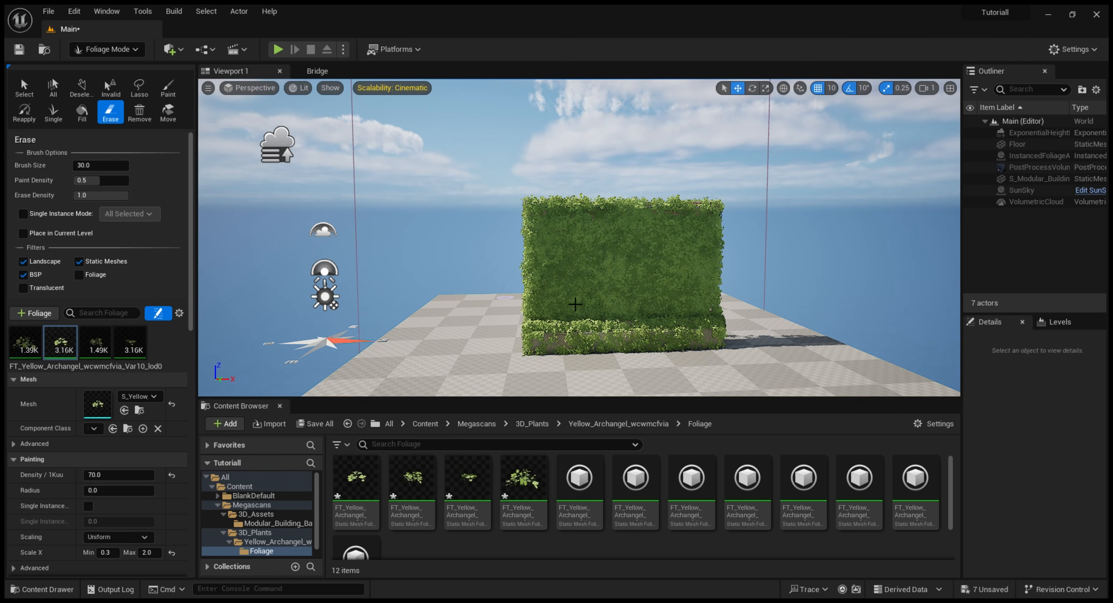
mouse_move(575, 304)
left_mouse_down()
mouse_move(676, 273)
mouse_move(575, 243)
mouse_move(566, 332)
left_mouse_up()
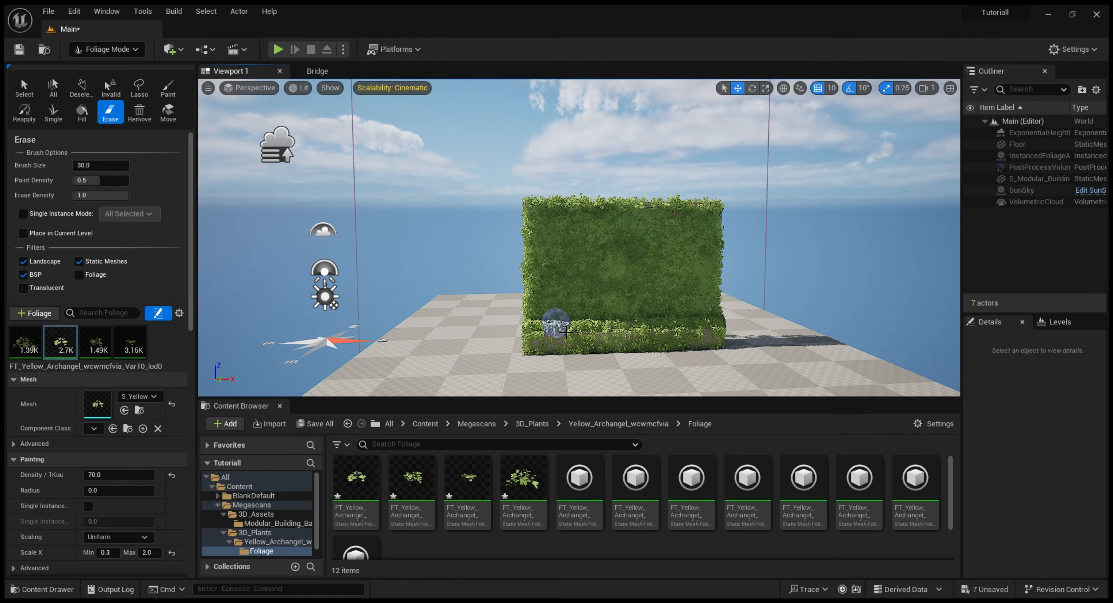
left_click_drag(712, 331, 593, 336)
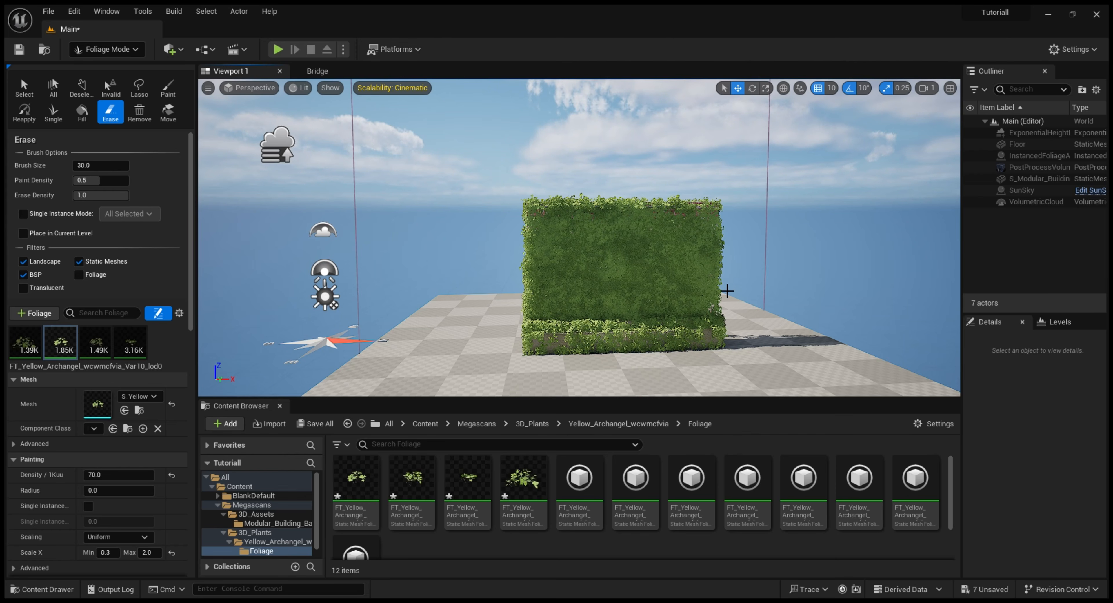
left_click_drag(706, 335, 549, 318)
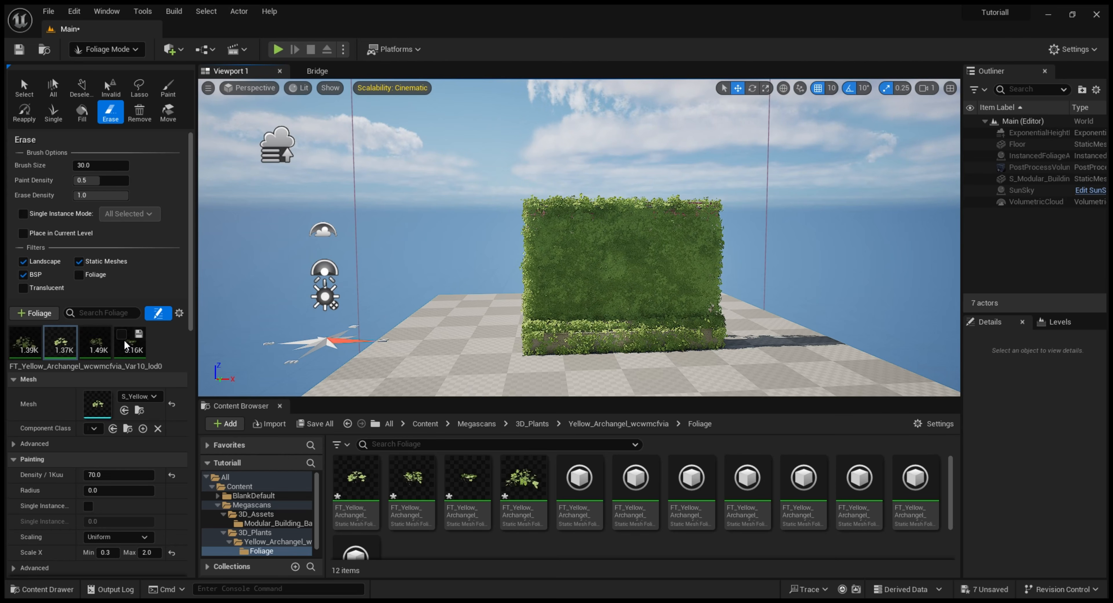
Step: Erase part of the Var12 plants along the wall's edges, front face and base to expose patches of brick
mouse_move(681, 240)
left_mouse_down()
mouse_move(566, 270)
mouse_move(579, 237)
mouse_move(629, 234)
mouse_move(653, 213)
left_mouse_up()
scroll(605, 279, "up", 1)
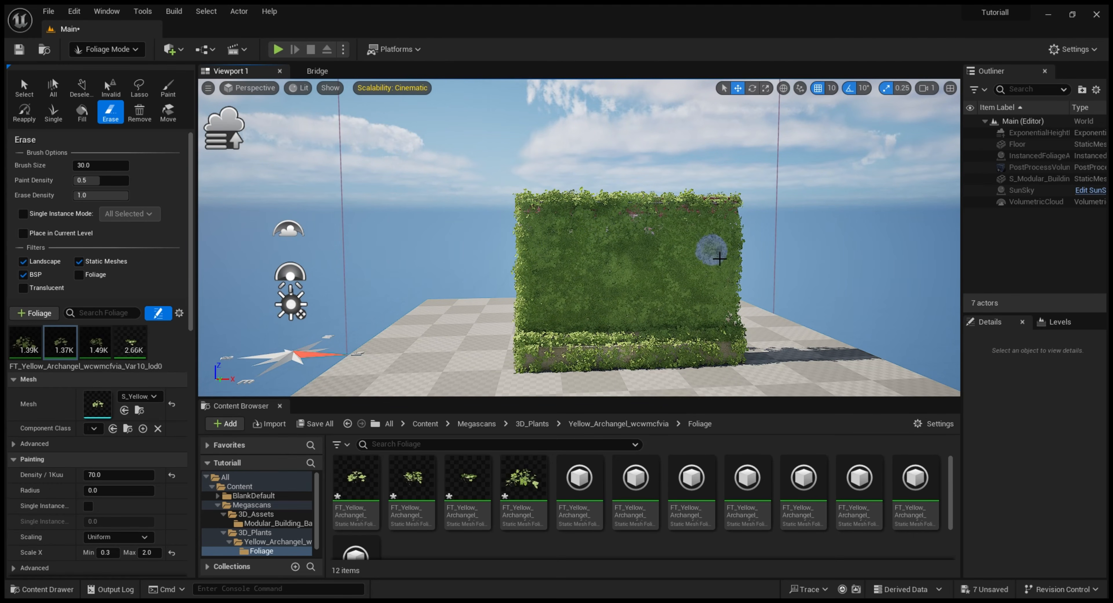
mouse_move(733, 280)
left_mouse_down()
mouse_move(700, 350)
mouse_move(532, 342)
left_mouse_up()
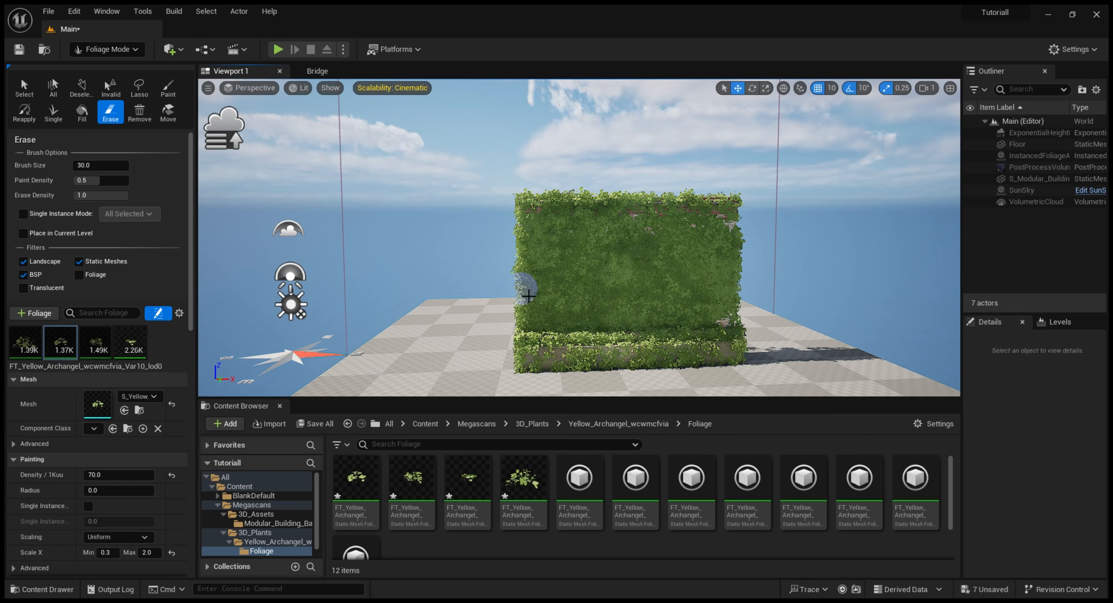
mouse_move(539, 235)
left_mouse_down()
mouse_move(566, 328)
mouse_move(746, 331)
mouse_move(626, 337)
mouse_move(674, 336)
mouse_move(713, 302)
mouse_move(627, 355)
left_mouse_up()
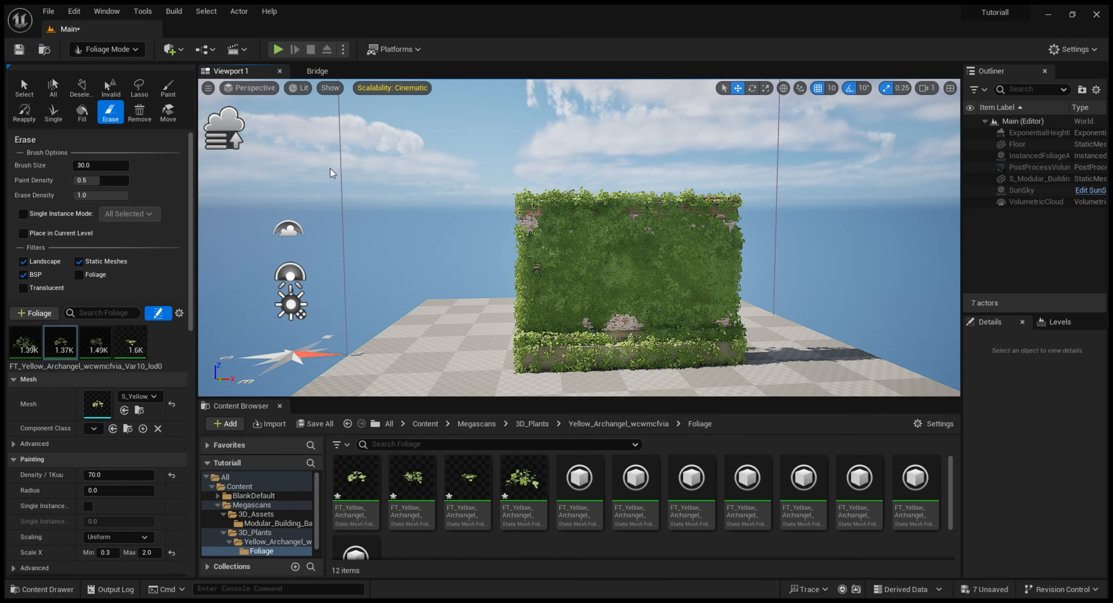
Step: Switch to Selection Mode and try moving the brick wall away from its foliage
right_click_drag(564, 228, 609, 236)
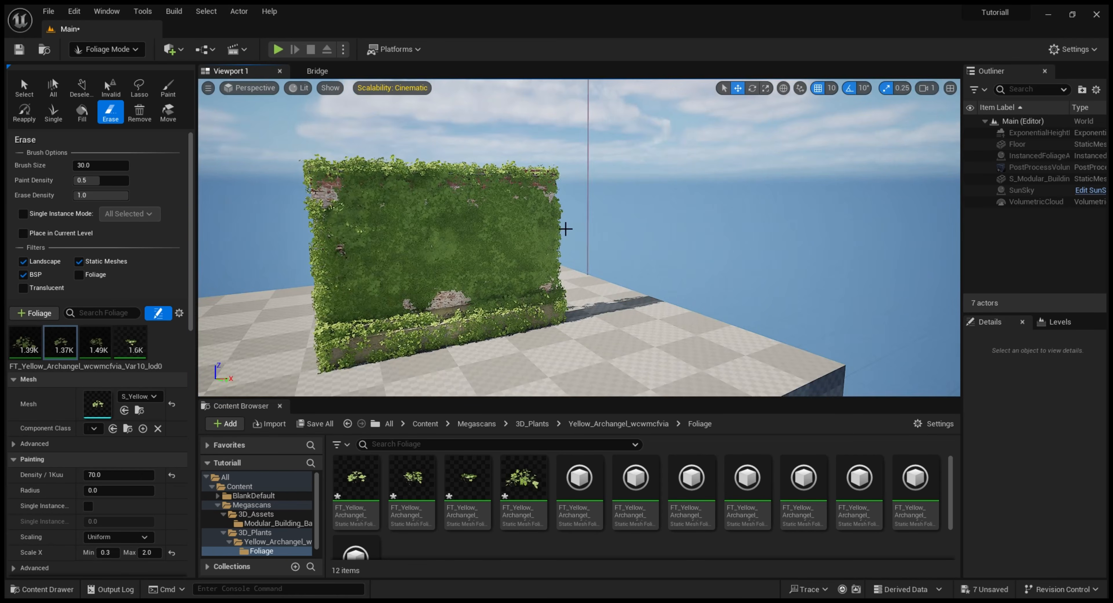
scroll(564, 229, "up", 3)
left_click(24, 87)
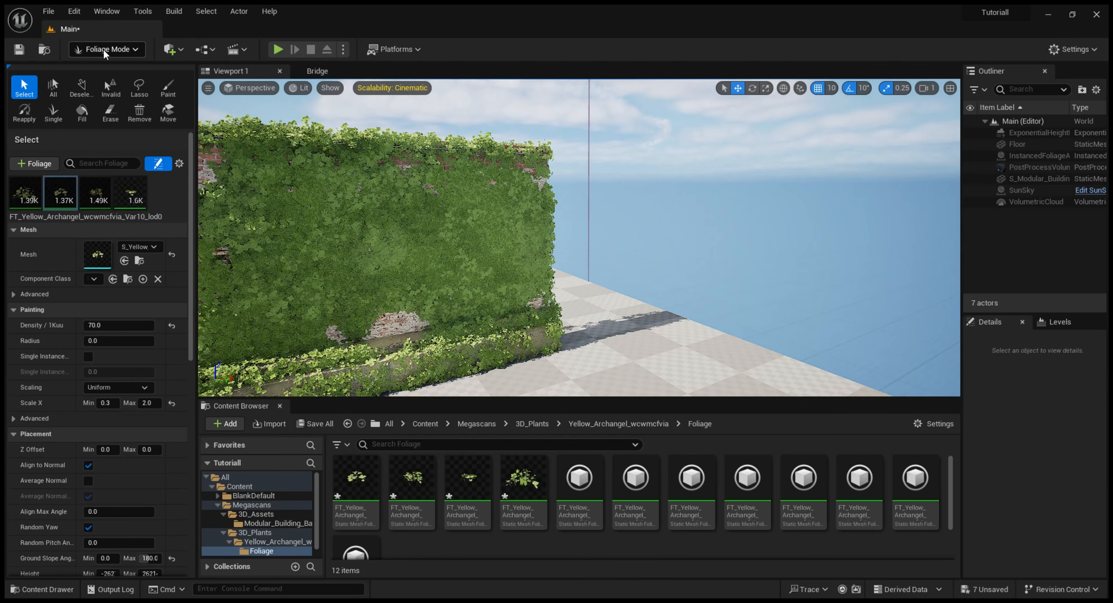
left_click(124, 73)
right_click_drag(632, 211, 559, 226)
left_click(476, 222)
key("f")
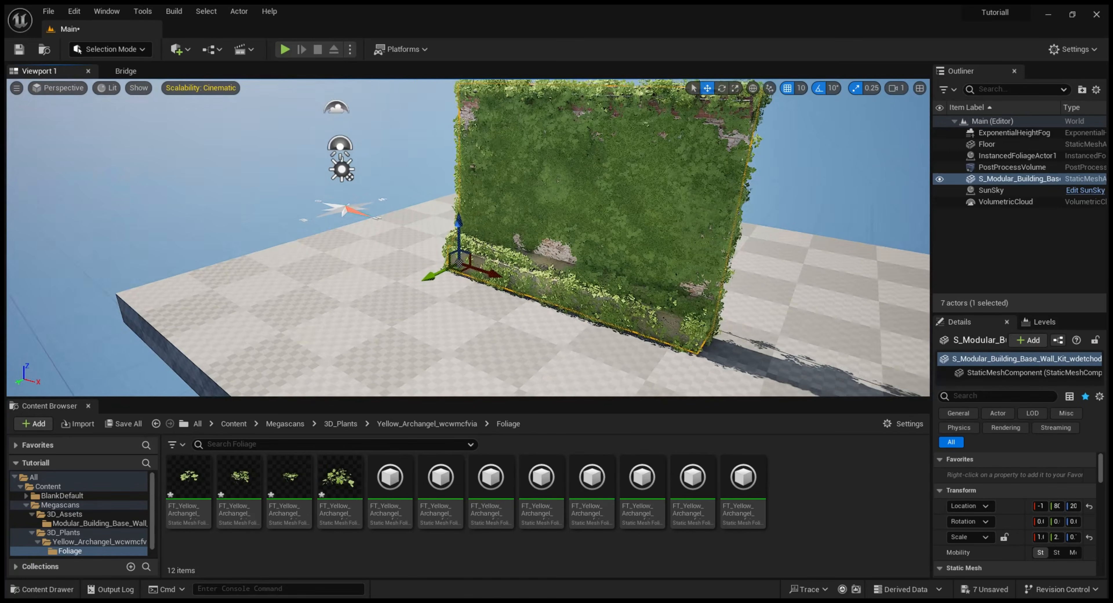
left_click_drag(471, 288, 516, 298)
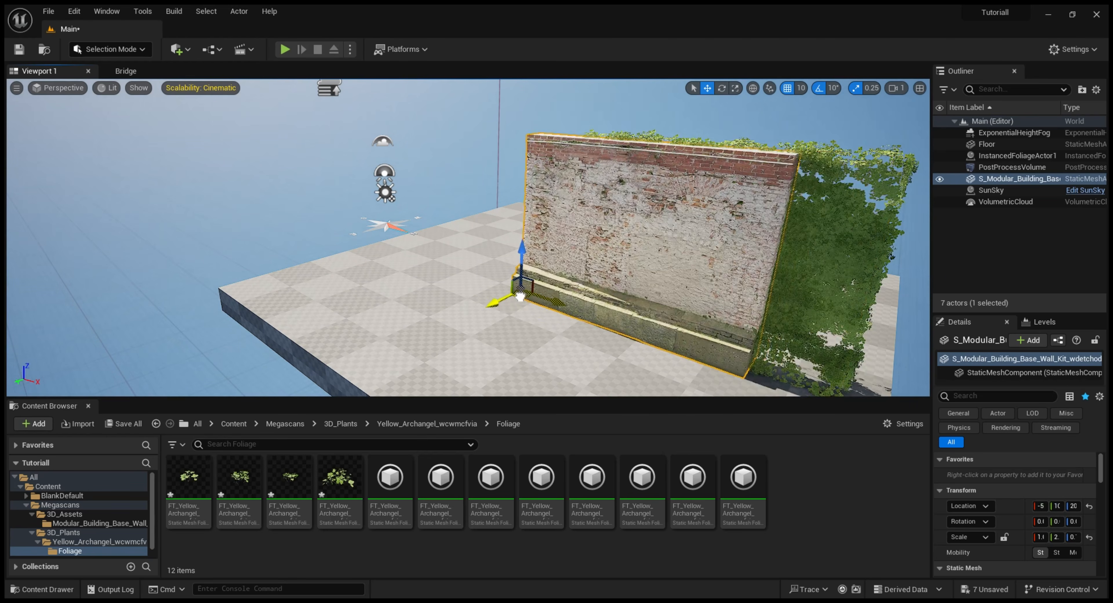
right_click_drag(605, 301, 519, 298)
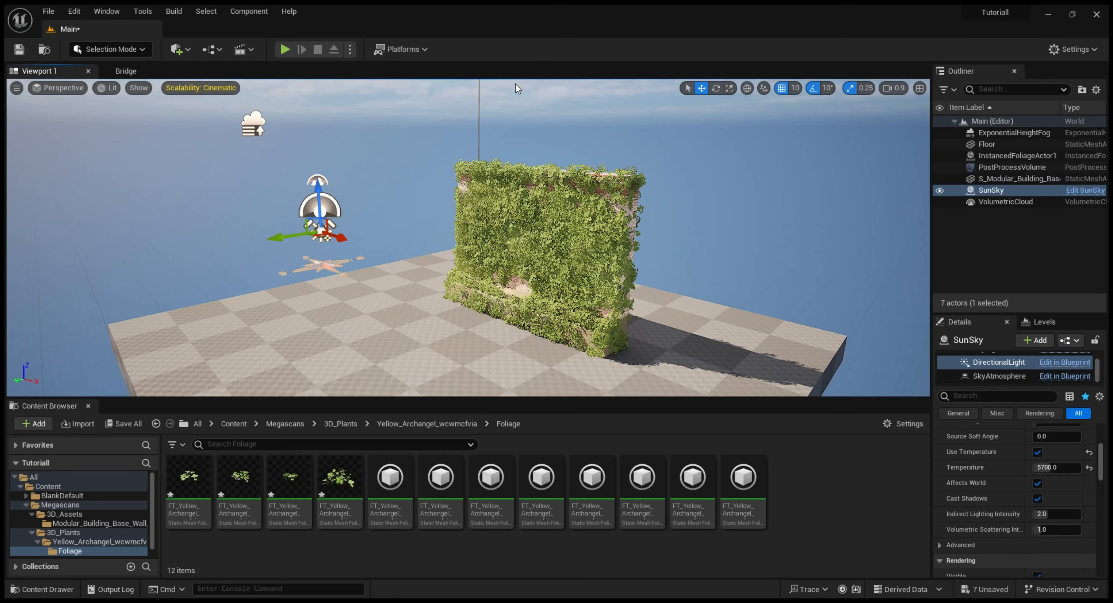
Step: Add a sphere in front of the foliage-covered wall and raise it above the floor
right_click_drag(526, 289, 541, 324)
key("w")
key("w")
scroll(555, 307, "down", 1)
key("s")
key("w")
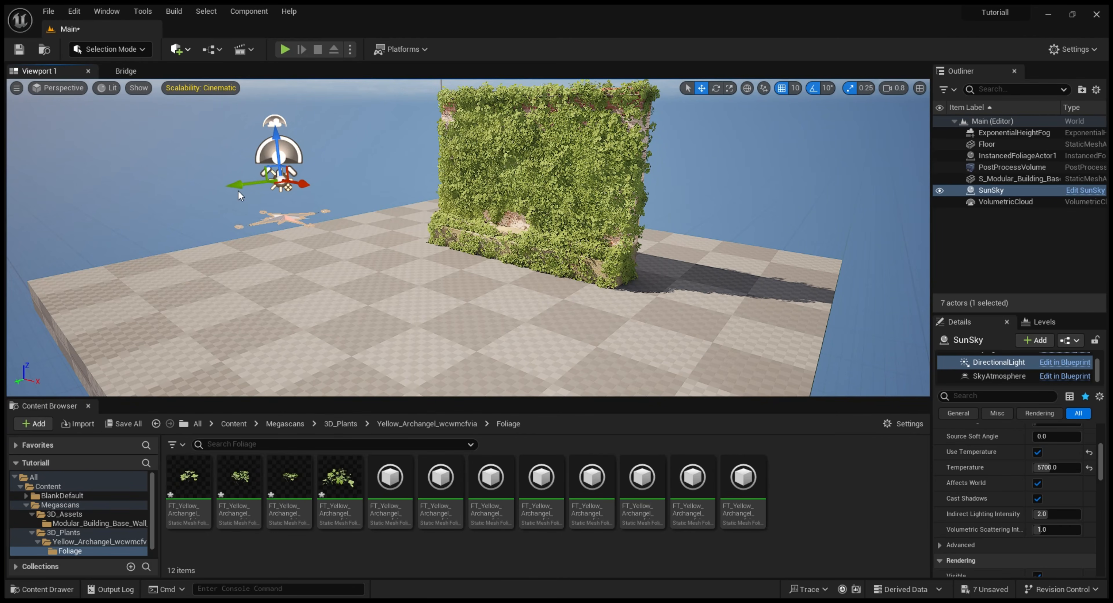
key("backslash")
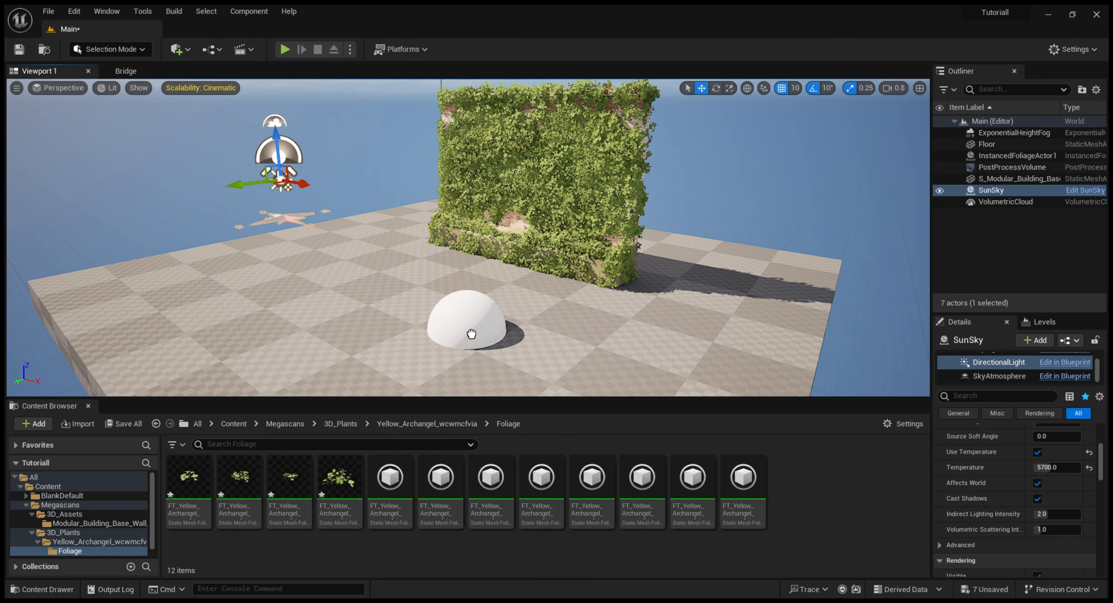
left_click_drag(471, 334, 467, 253)
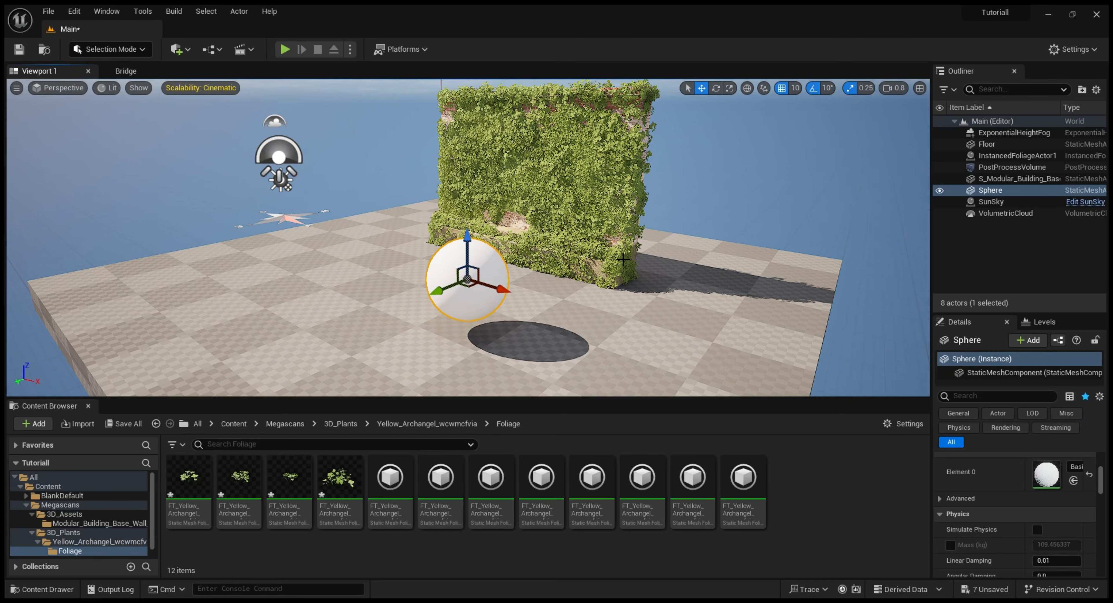
Step: Return to Foliage Mode and activate only the Yellow Archangel Var11 and Var12 foliage types
left_click(132, 51)
left_click(113, 92)
left_click(25, 192)
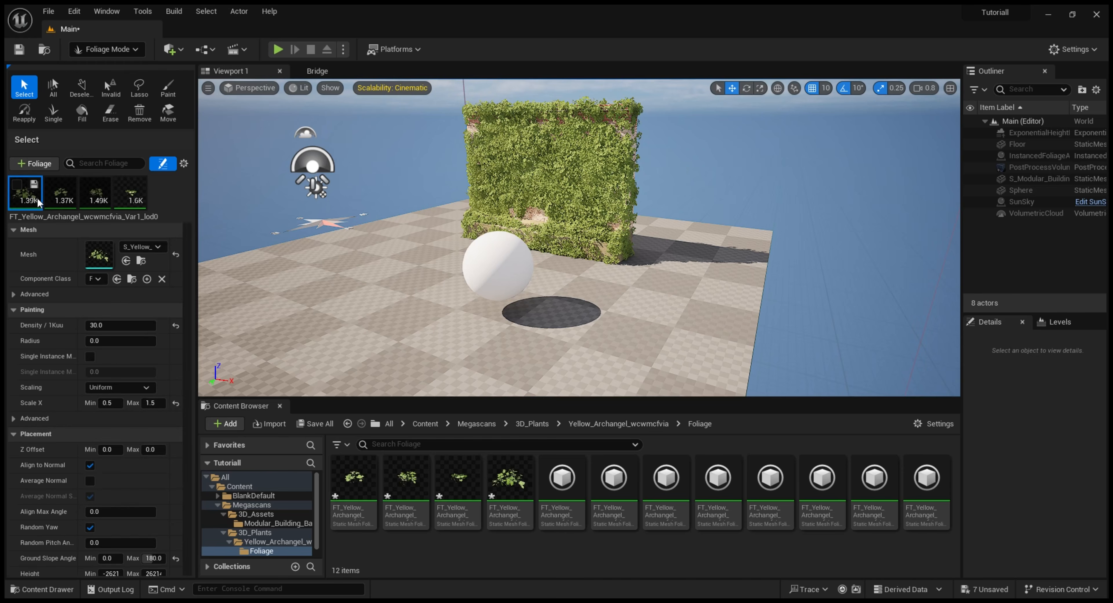
left_click(129, 200, "shift")
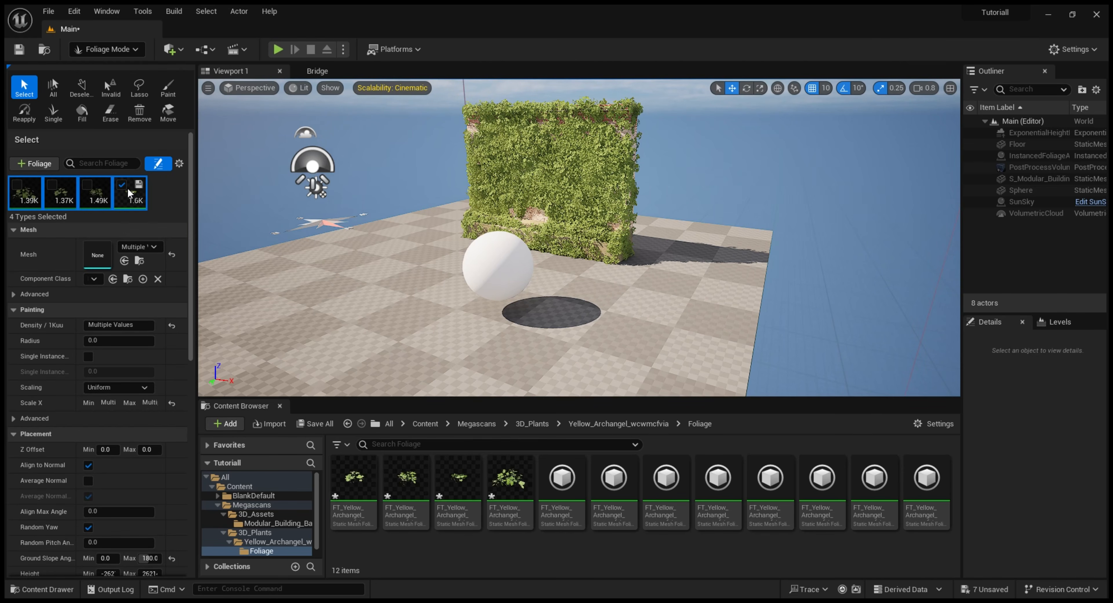
left_click(131, 202)
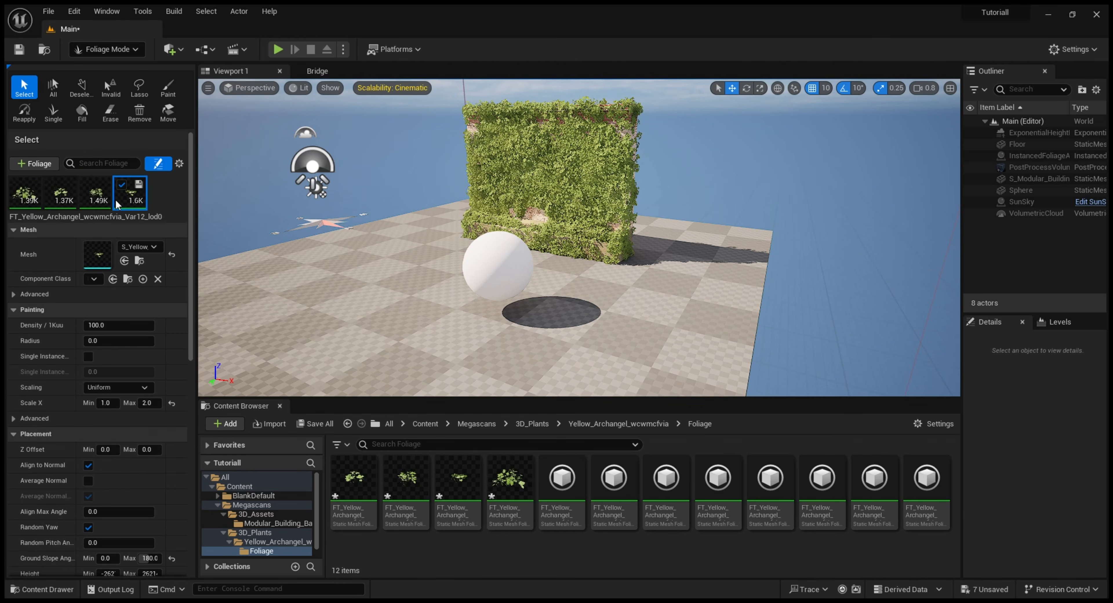
left_click(96, 198)
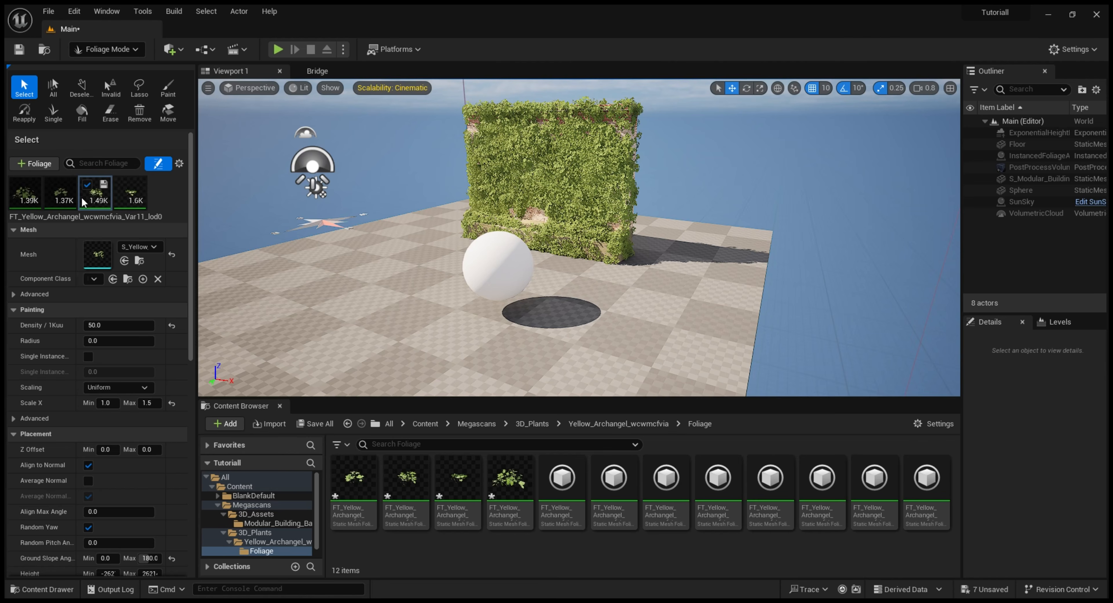
Step: Fill the sphere with the active Var11 and Var12 foliage types
left_click(82, 113)
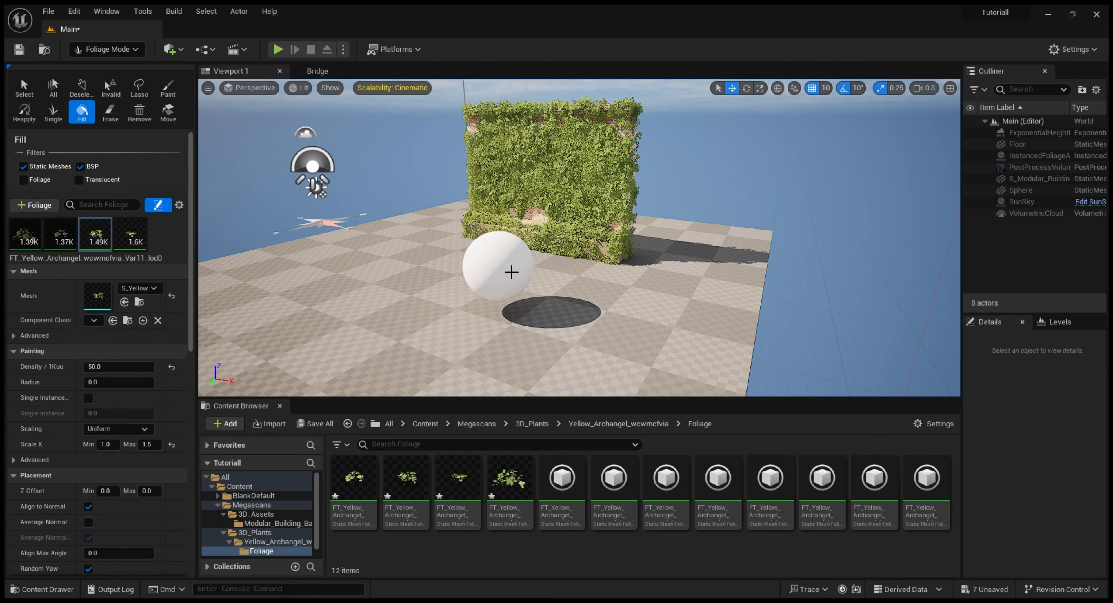
left_click(510, 268)
right_click_drag(510, 268, 533, 284)
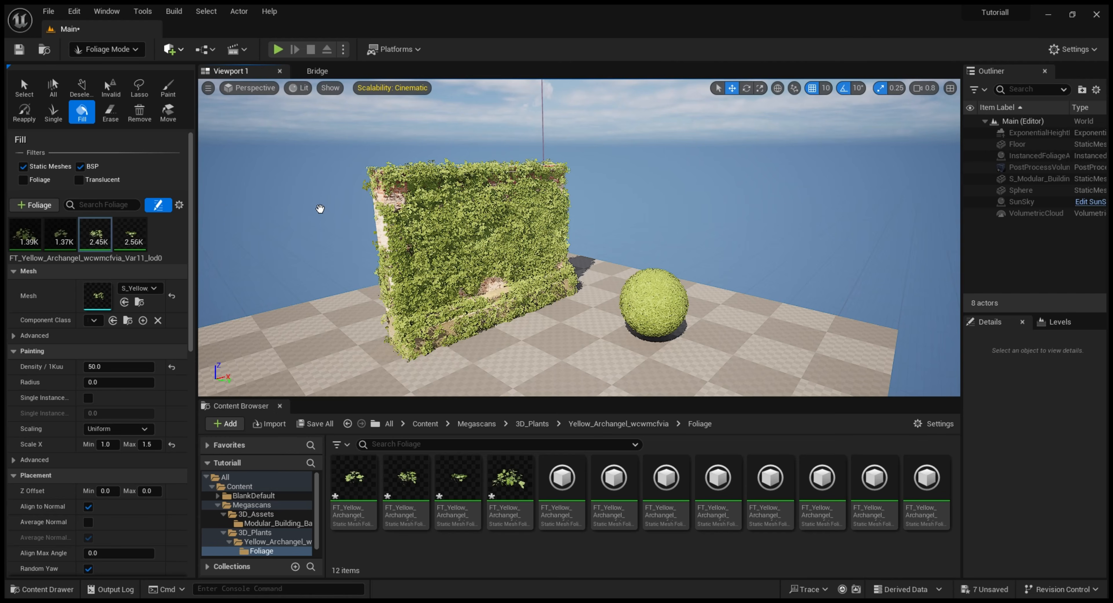
Step: Add a cone on the floor near the sphere and fill it with the same two foliage types
left_click_drag(398, 256, 617, 368)
right_click_drag(571, 325, 622, 371)
left_click(557, 309)
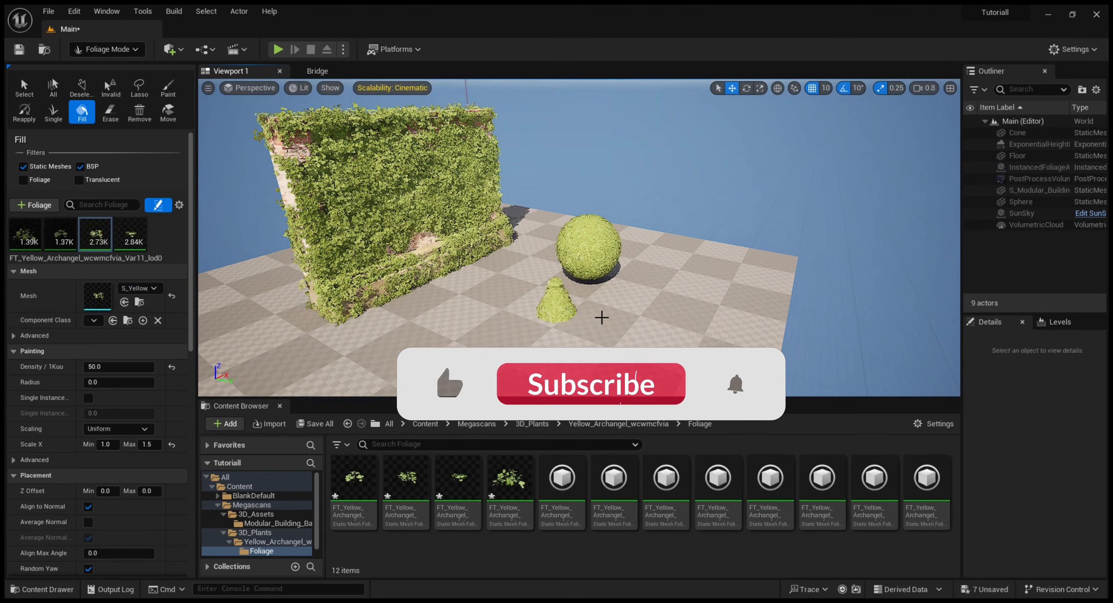
Step: Examine the foliage coverage of the cone up close and together with the sphere and wall
right_click_drag(629, 301, 627, 367)
scroll(574, 273, "up", 5)
scroll(594, 273, "up", 3)
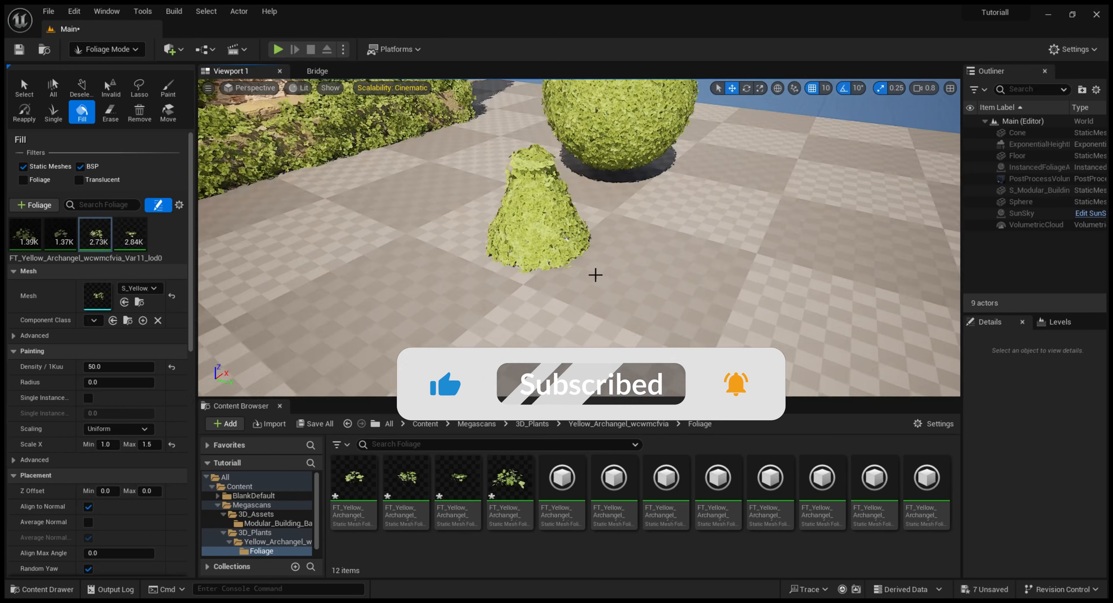
right_click_drag(595, 272, 594, 208)
scroll(596, 270, "down", 8)
right_click_drag(597, 270, 653, 306)
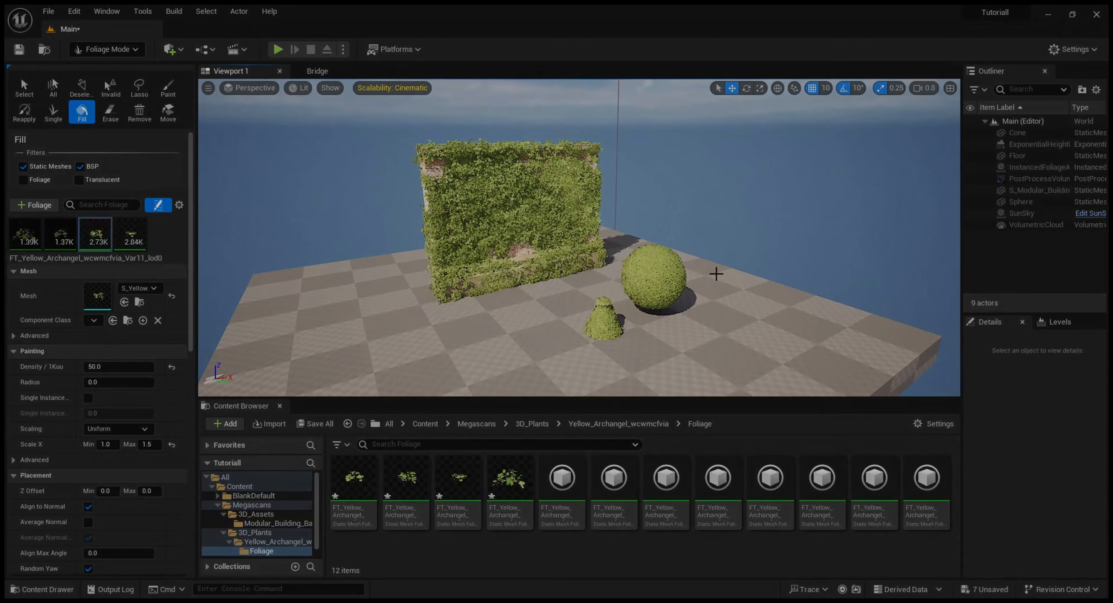